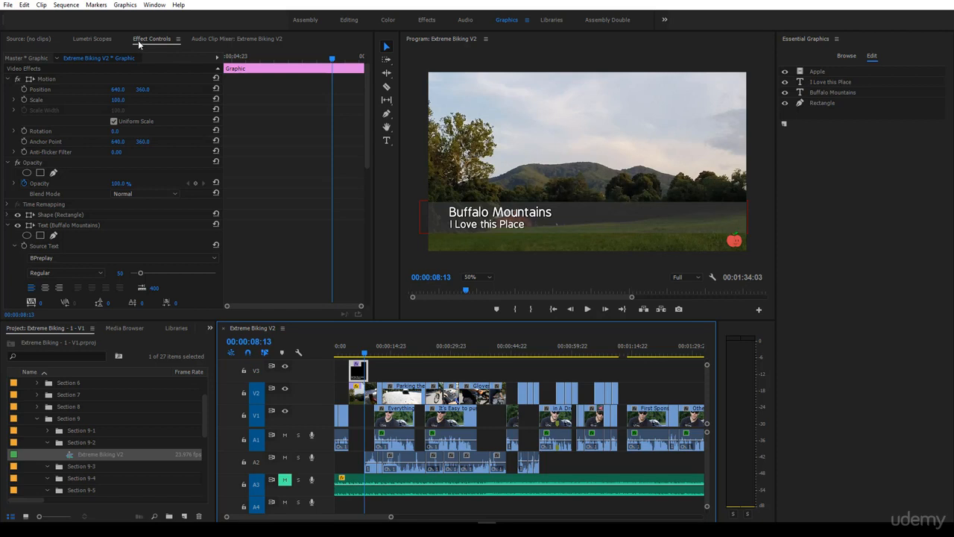
Collapse the graphic's Opacity, Motion, Buffalo Mountains and I Love this Place property groups in the effect controls.
{"action": "left_click", "coordinate": [7, 162]}
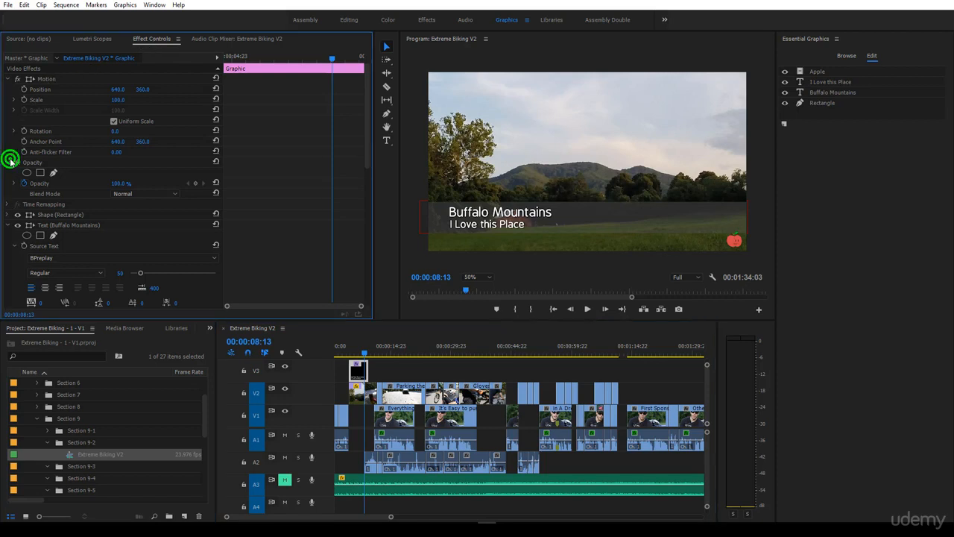
{"action": "left_click", "coordinate": [8, 78]}
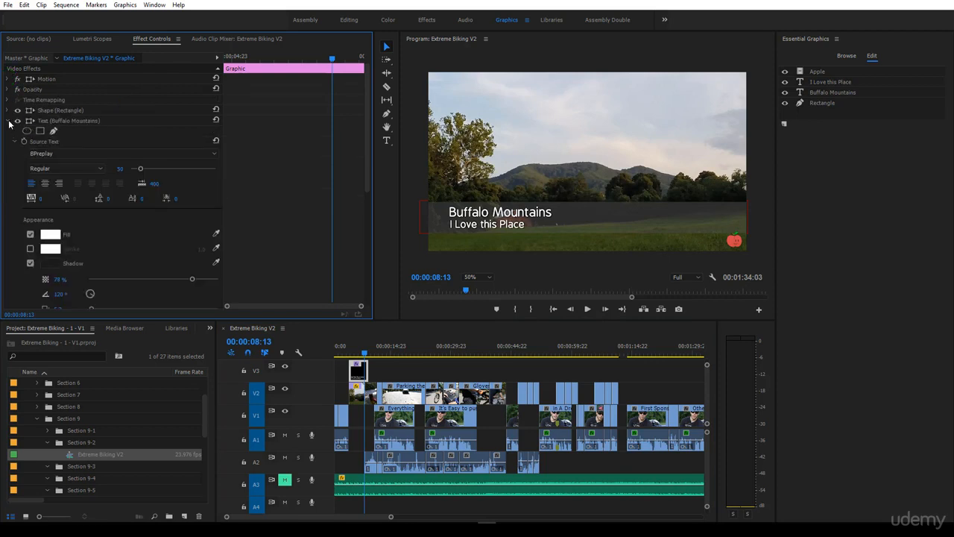
{"action": "left_click", "coordinate": [7, 120]}
{"action": "left_click", "coordinate": [6, 141]}
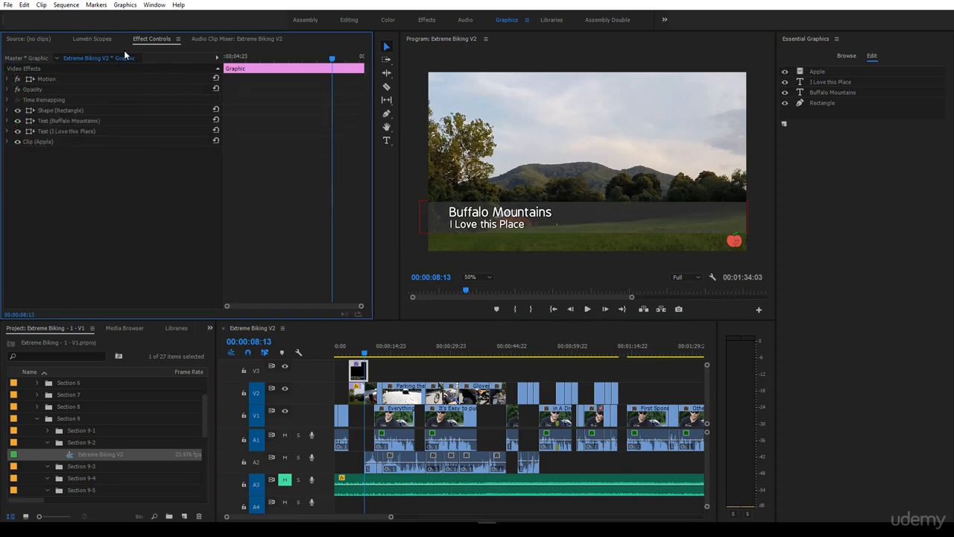
Select the rectangle shape and the two text layers one at a time to examine their individual bounds and properties.
{"action": "left_click", "coordinate": [59, 110]}
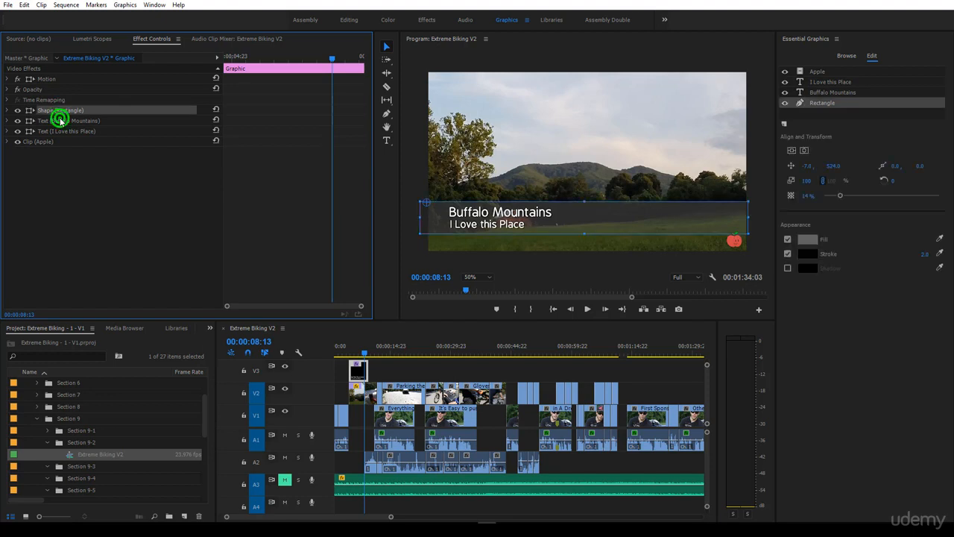
{"action": "left_click", "coordinate": [59, 121]}
{"action": "left_click", "coordinate": [58, 132]}
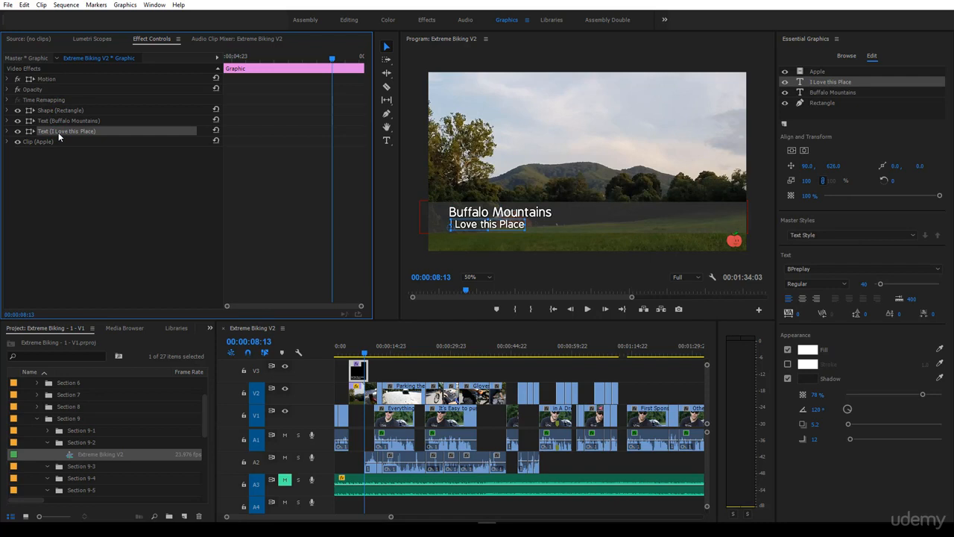
{"action": "left_click", "coordinate": [77, 110]}
{"action": "left_click", "coordinate": [79, 121]}
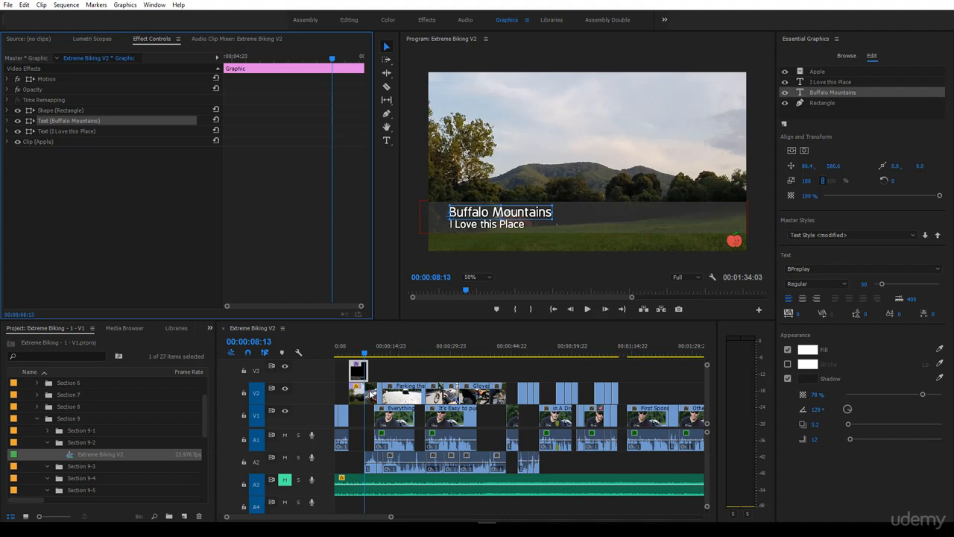
Examine the whole graphic's Motion bounding box with the preview at 25%, checking it against the farm clip beneath.
{"action": "left_click", "coordinate": [48, 78]}
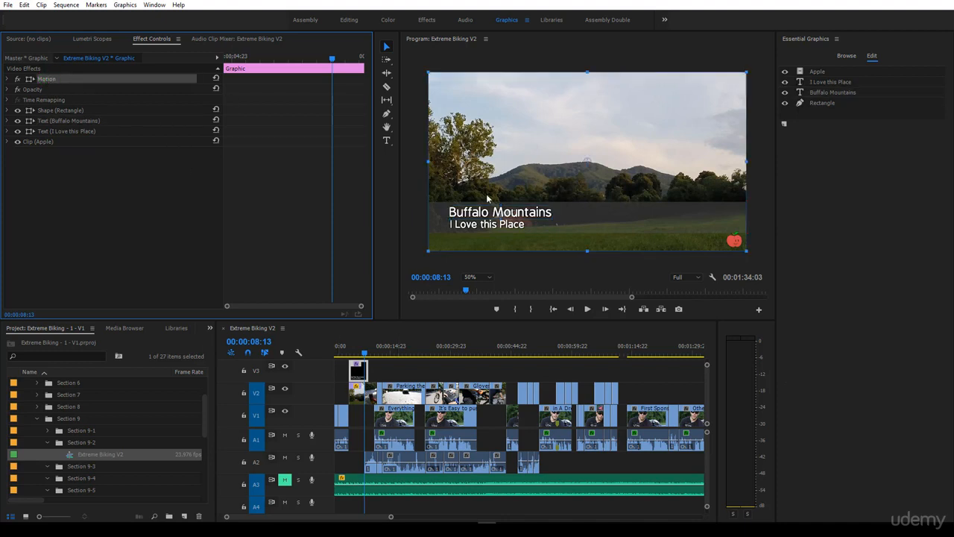
{"action": "left_click", "coordinate": [476, 278]}
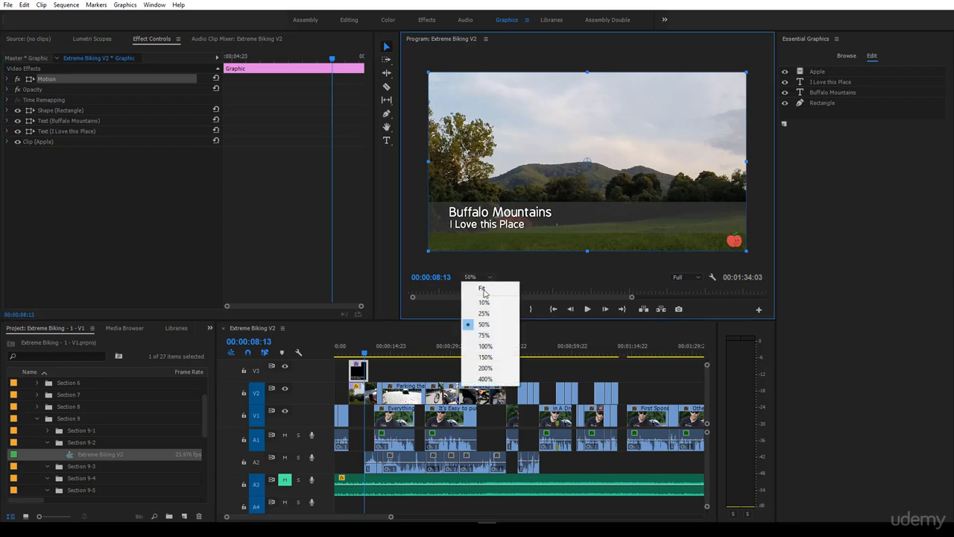
{"action": "left_click", "coordinate": [483, 313]}
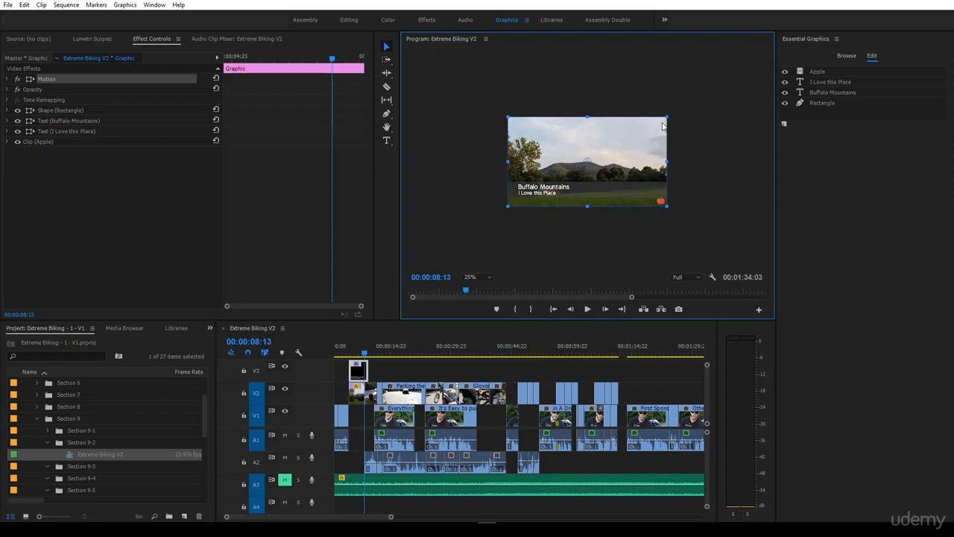
{"action": "left_click", "coordinate": [357, 397]}
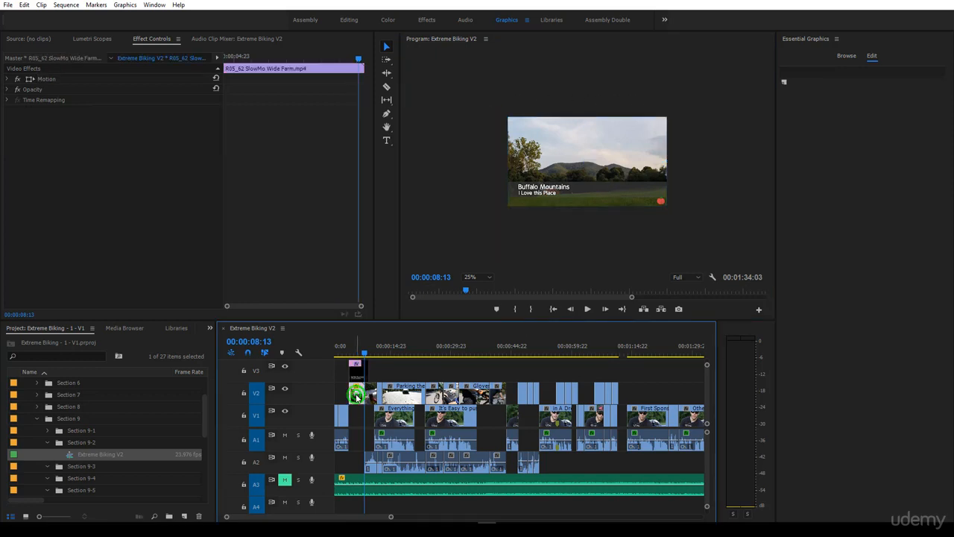
{"action": "left_click", "coordinate": [580, 138]}
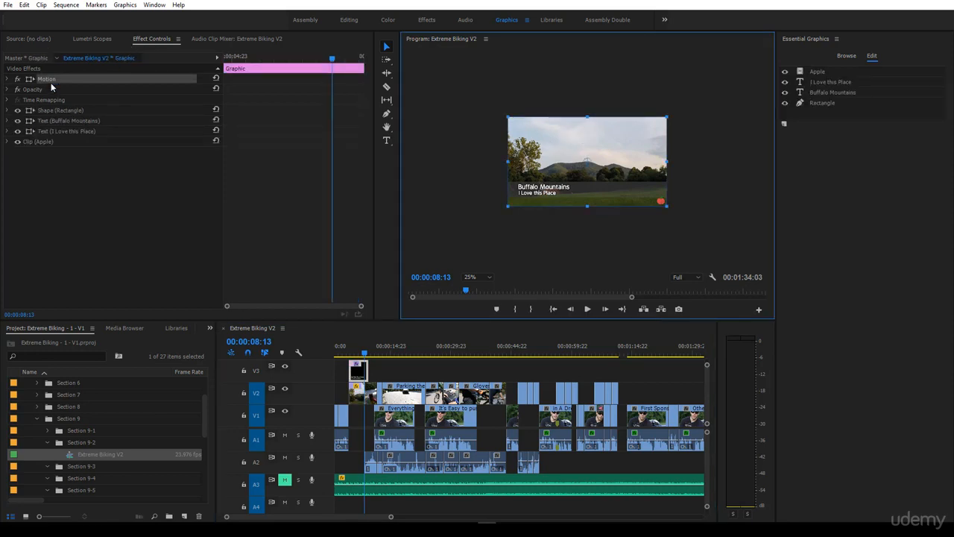
Expand the graphic's Motion properties and move the playhead to 00:00:05:17.
{"action": "left_click", "coordinate": [8, 80]}
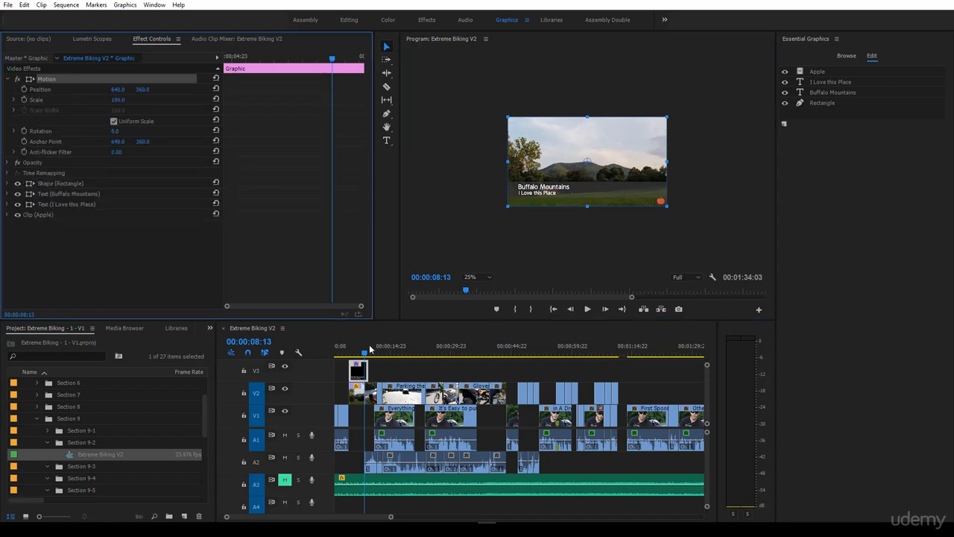
{"action": "left_click", "coordinate": [355, 370]}
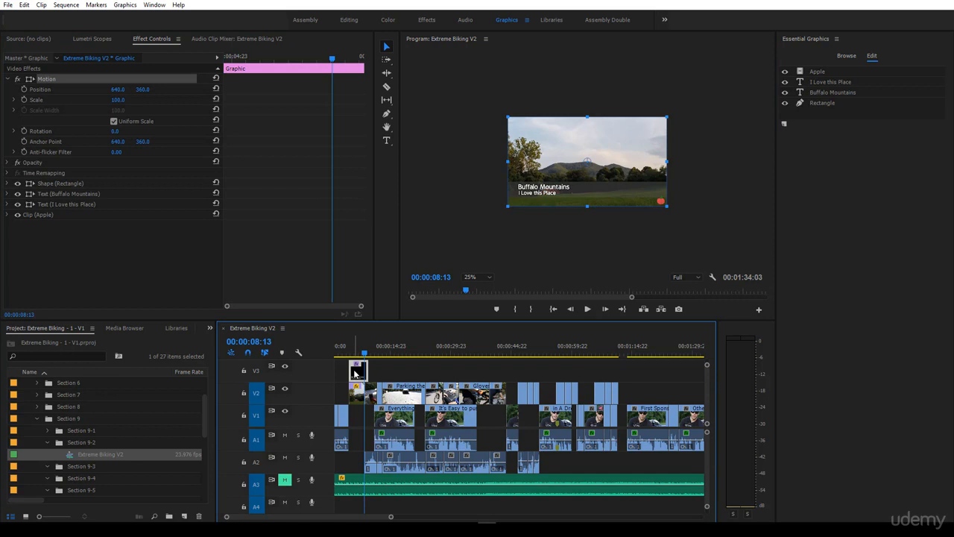
{"action": "left_click_drag", "start_coordinate": [364, 350], "coordinate": [353, 350]}
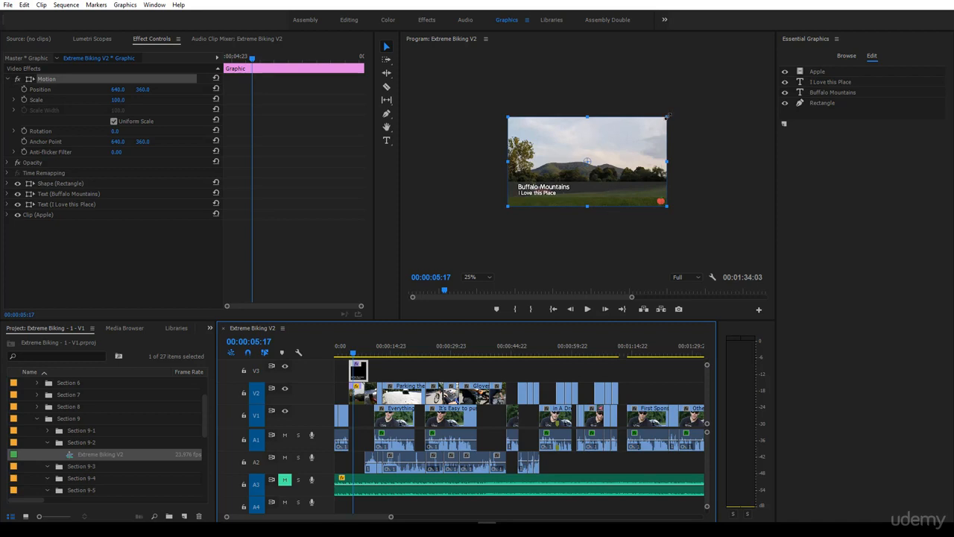
Scale the whole graphic down to about 66.5% by its bounding box, with the preview set to Fit.
{"action": "mouse_move", "coordinate": [668, 116]}
{"action": "left_mouse_down"}
{"action": "mouse_move", "coordinate": [611, 151]}
{"action": "mouse_move", "coordinate": [659, 129]}
{"action": "left_mouse_up"}
{"action": "left_click", "coordinate": [483, 275]}
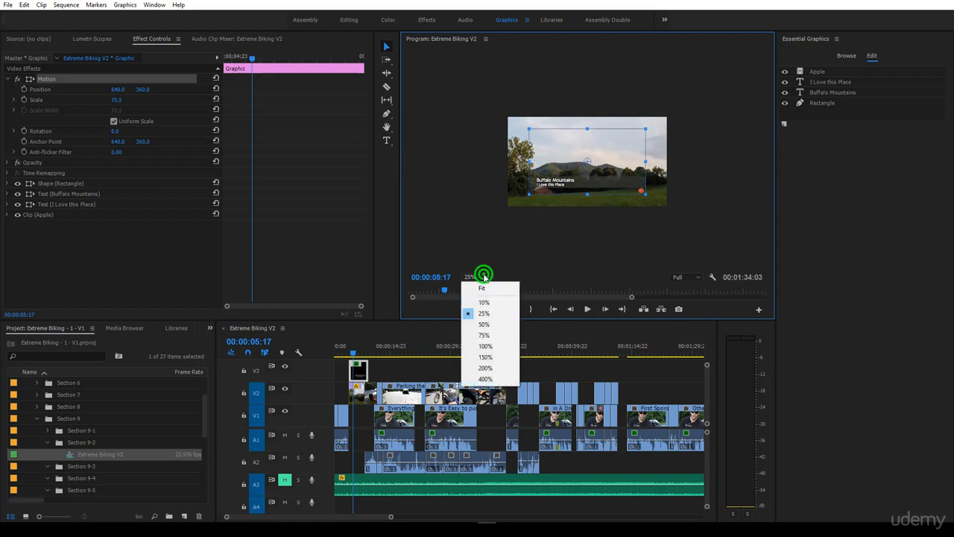
{"action": "left_click", "coordinate": [481, 288]}
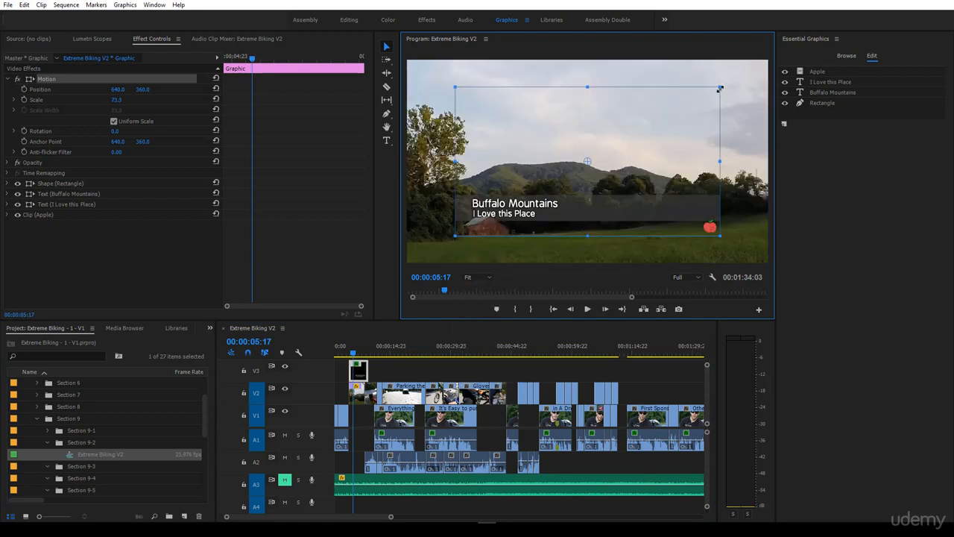
{"action": "mouse_move", "coordinate": [720, 88]}
{"action": "left_mouse_down"}
{"action": "mouse_move", "coordinate": [659, 139]}
{"action": "mouse_move", "coordinate": [717, 94]}
{"action": "left_mouse_up"}
Try moving the graphic's anchor point to its lower-left corner and rescaling it to about 67%, and undo these changes.
{"action": "left_click", "coordinate": [587, 163]}
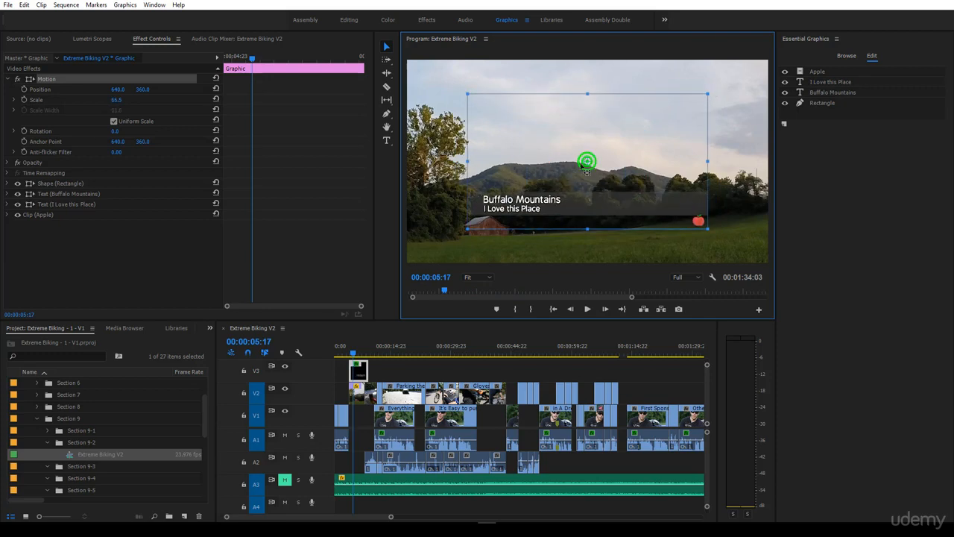
{"action": "left_click_drag", "start_coordinate": [587, 163], "coordinate": [708, 161]}
{"action": "left_click_drag", "start_coordinate": [708, 116], "coordinate": [474, 237]}
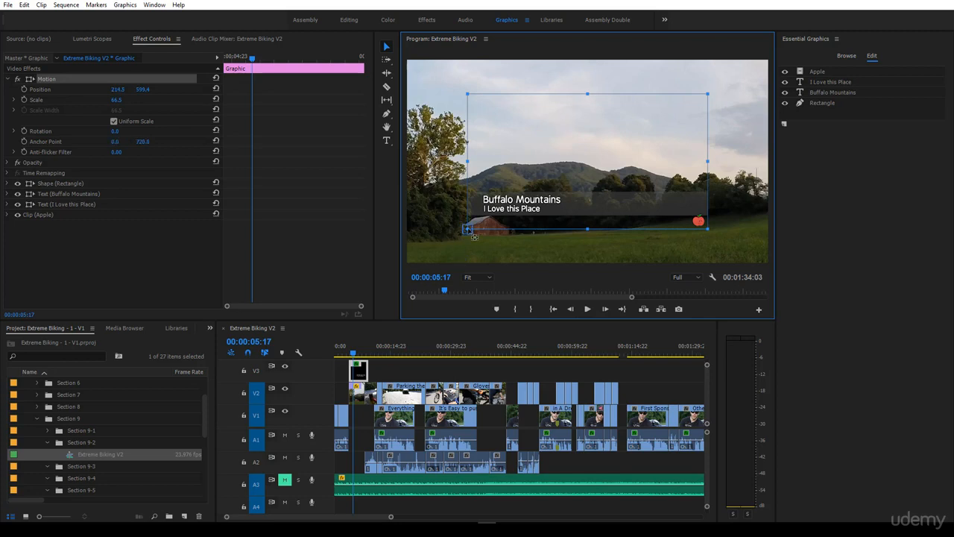
{"action": "left_click", "coordinate": [705, 96]}
{"action": "left_click_drag", "start_coordinate": [703, 97], "coordinate": [727, 94]}
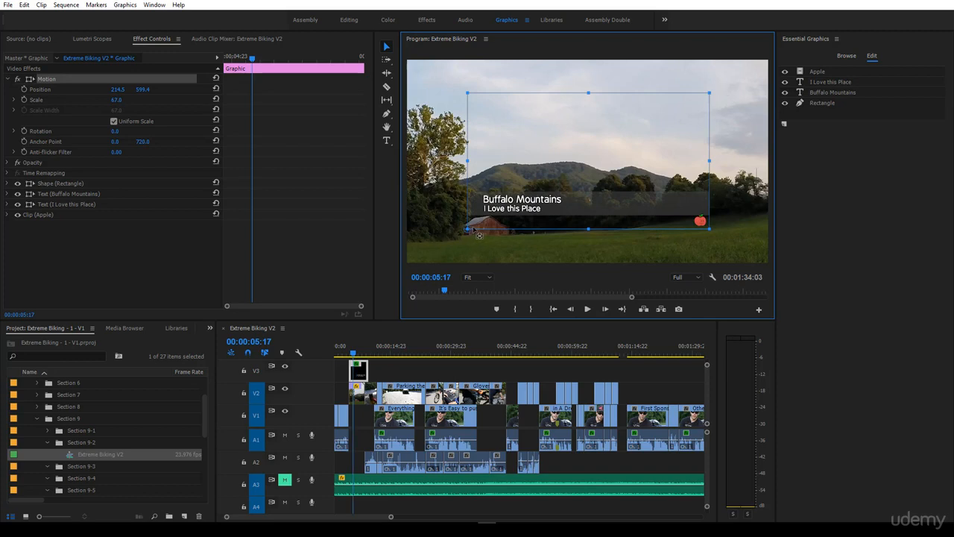
{"action": "key", "text": "ctrl+z"}
{"action": "key", "text": "ctrl+z"}
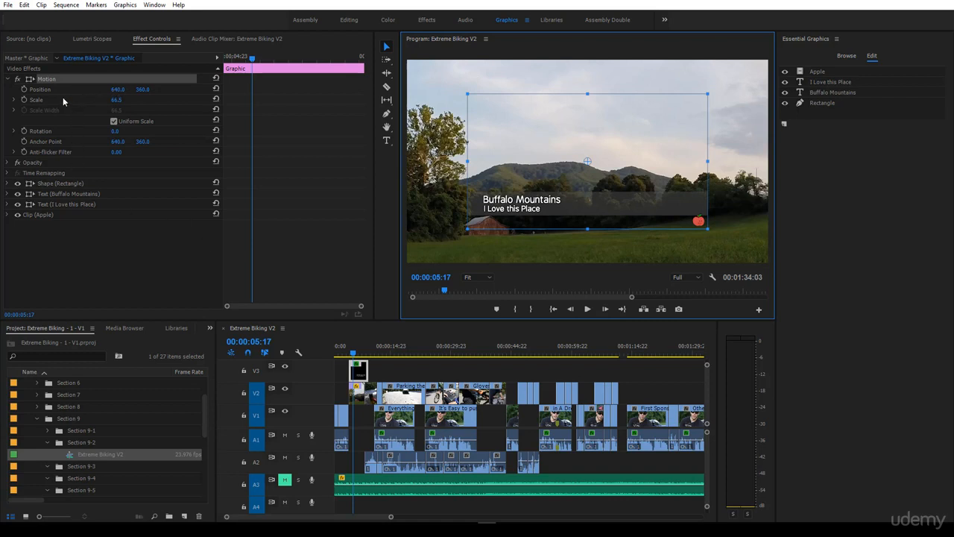
Set the graphic's scale to 47.5, try moving it slightly up and to the right, and undo the move.
{"action": "mouse_move", "coordinate": [117, 100]}
{"action": "left_mouse_down"}
{"action": "mouse_move", "coordinate": [149, 100]}
{"action": "mouse_move", "coordinate": [117, 100]}
{"action": "left_mouse_up"}
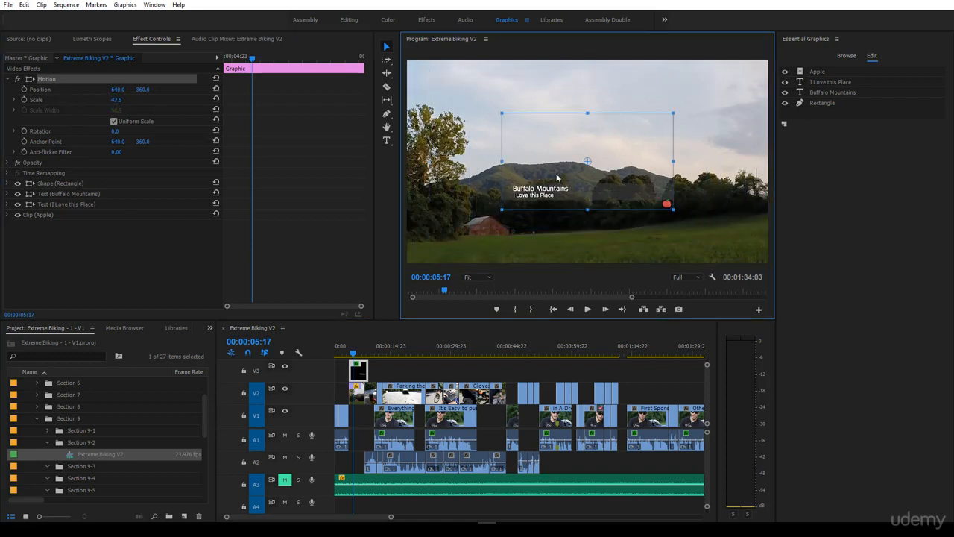
{"action": "left_click", "coordinate": [565, 152]}
{"action": "mouse_move", "coordinate": [565, 151]}
{"action": "left_mouse_down"}
{"action": "mouse_move", "coordinate": [498, 95]}
{"action": "mouse_move", "coordinate": [617, 203]}
{"action": "mouse_move", "coordinate": [667, 209]}
{"action": "mouse_move", "coordinate": [477, 203]}
{"action": "mouse_move", "coordinate": [402, 220]}
{"action": "mouse_move", "coordinate": [474, 142]}
{"action": "mouse_move", "coordinate": [557, 154]}
{"action": "left_mouse_up"}
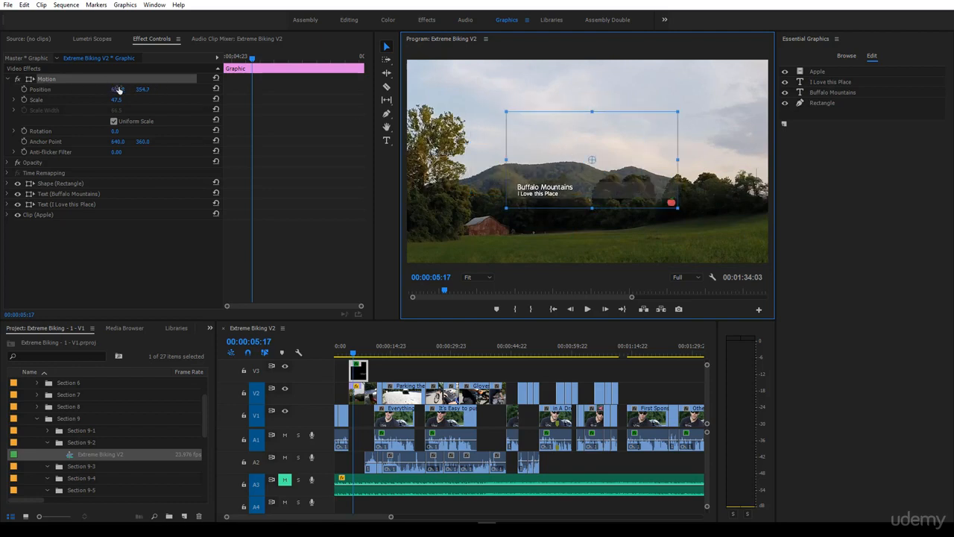
{"action": "key", "text": "ctrl+z"}
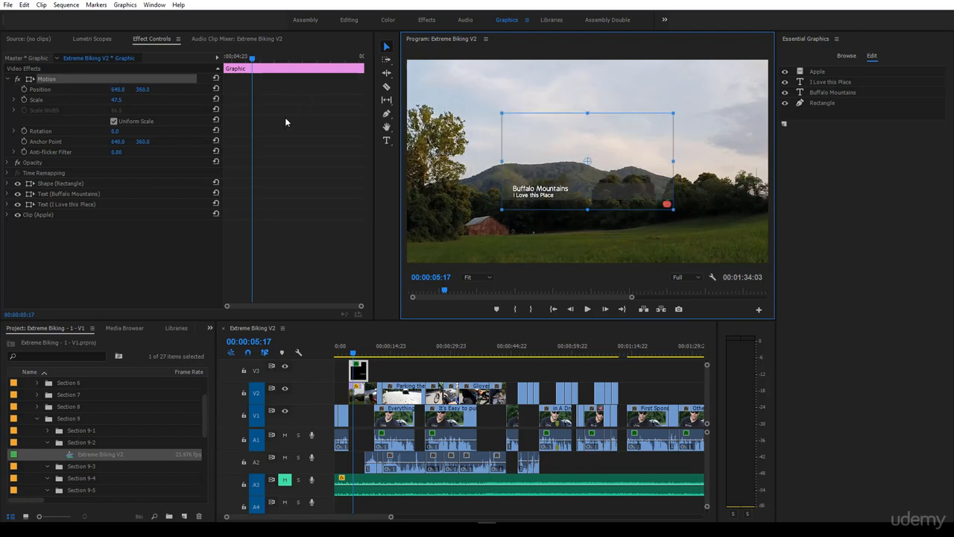
Try shifting the graphic's horizontal position to about 631, and undo the shift.
{"action": "left_click", "coordinate": [117, 89]}
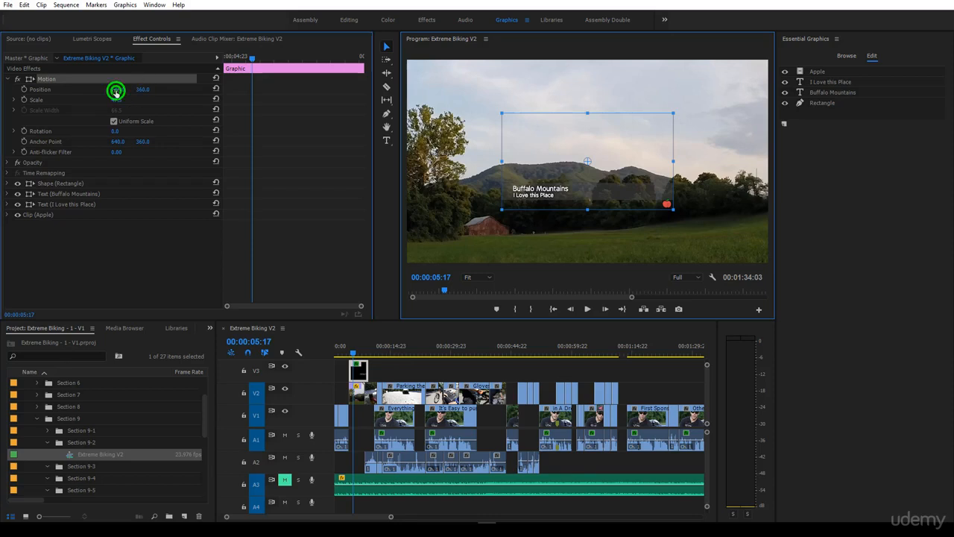
{"action": "mouse_move", "coordinate": [116, 91]}
{"action": "left_mouse_down"}
{"action": "mouse_move", "coordinate": [0, 91]}
{"action": "mouse_move", "coordinate": [244, 91]}
{"action": "mouse_move", "coordinate": [50, 91]}
{"action": "mouse_move", "coordinate": [235, 91]}
{"action": "mouse_move", "coordinate": [62, 91]}
{"action": "mouse_move", "coordinate": [131, 92]}
{"action": "mouse_move", "coordinate": [105, 92]}
{"action": "left_mouse_up"}
{"action": "key", "text": "ctrl+z"}
{"action": "key", "text": "ctrl+z"}
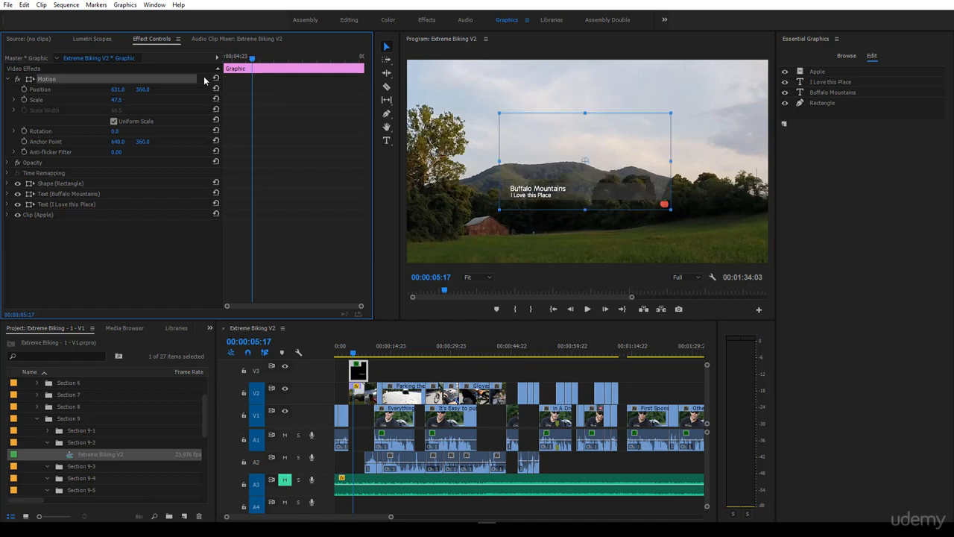
Reselect the graphic's Motion effect and set its scale to 100.
{"action": "left_click", "coordinate": [160, 233]}
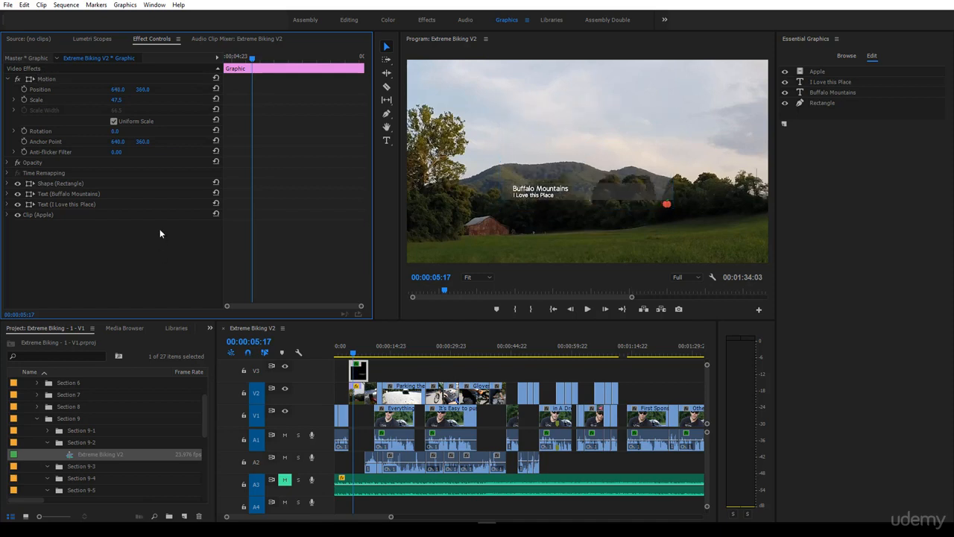
{"action": "left_click", "coordinate": [48, 81]}
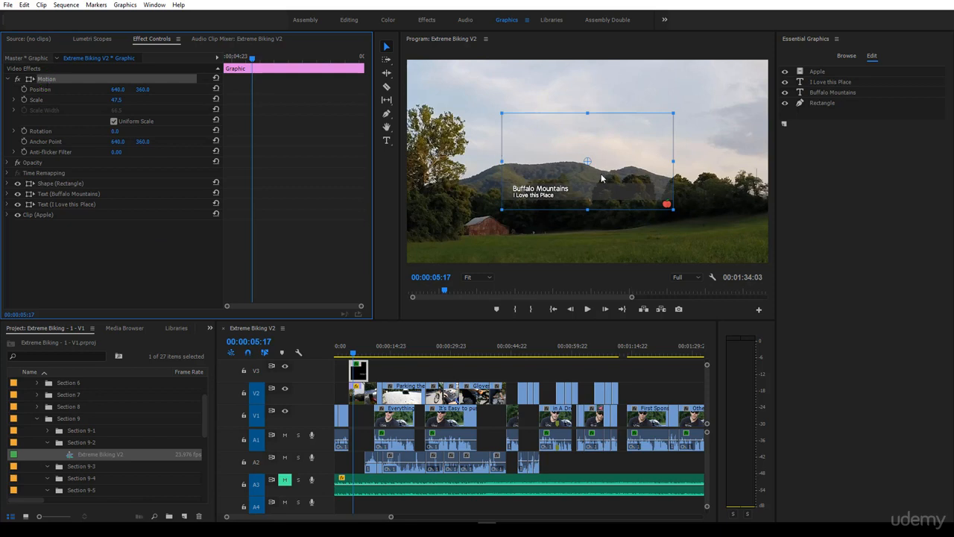
{"action": "left_click", "coordinate": [117, 99]}
{"action": "type", "text": "100"}
{"action": "key", "text": "Return"}
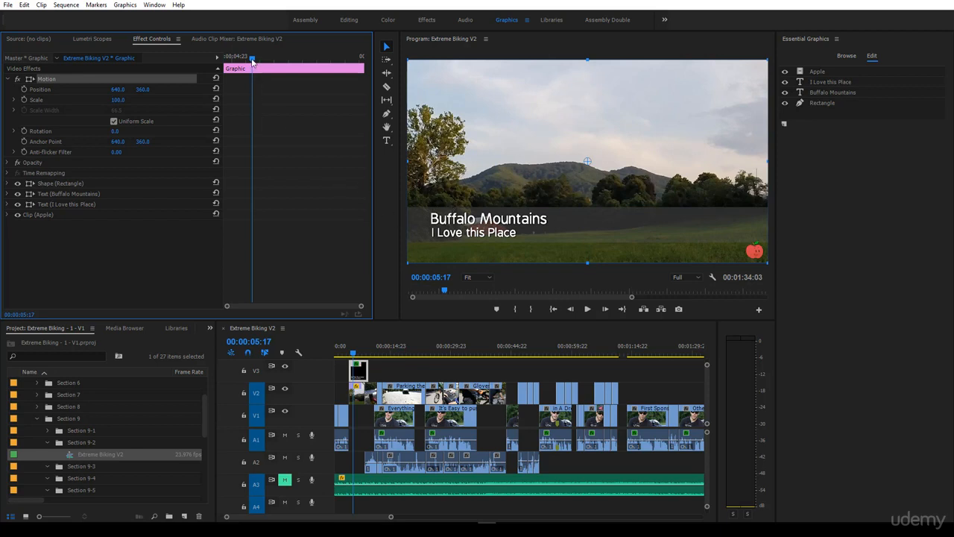
Start position animation at 00:00:05:14 with 640, 360, and add a keyframe at the clip start, 00:00:04:17, with horizontal position -661.
{"action": "mouse_move", "coordinate": [254, 64]}
{"action": "left_mouse_down"}
{"action": "mouse_move", "coordinate": [224, 67]}
{"action": "mouse_move", "coordinate": [250, 72]}
{"action": "left_mouse_up"}
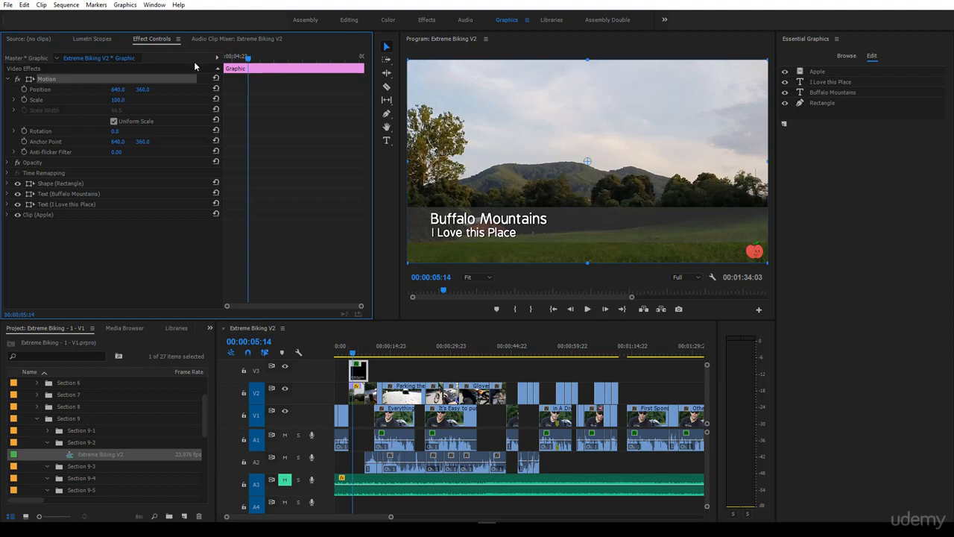
{"action": "left_click", "coordinate": [24, 89]}
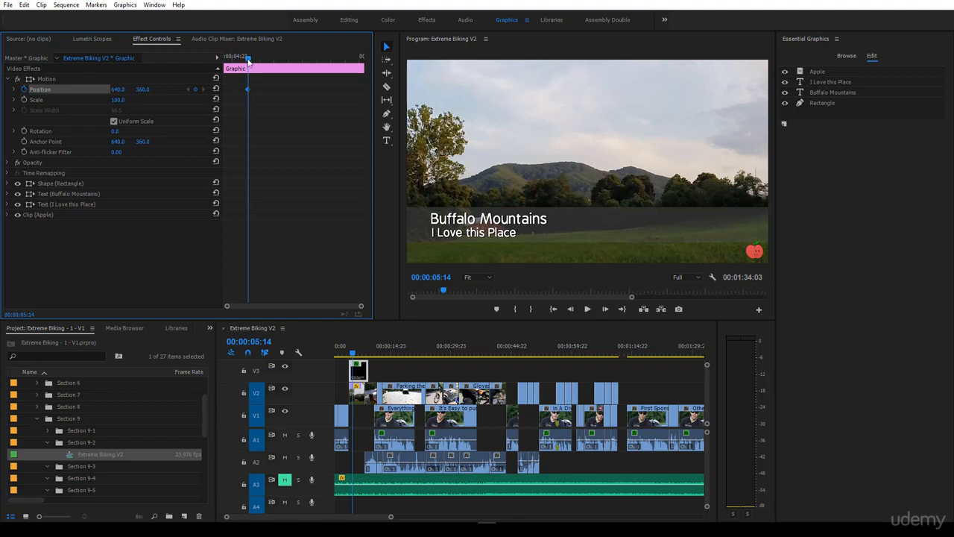
{"action": "left_click_drag", "start_coordinate": [248, 58], "coordinate": [222, 58]}
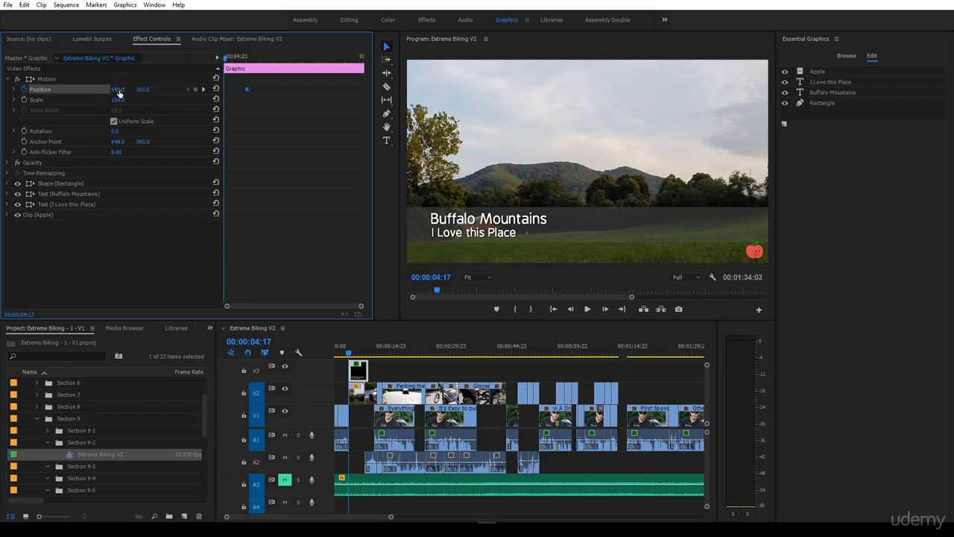
{"action": "left_click_drag", "start_coordinate": [118, 91], "coordinate": [2, 91]}
{"action": "left_click_drag", "start_coordinate": [118, 90], "coordinate": [96, 90]}
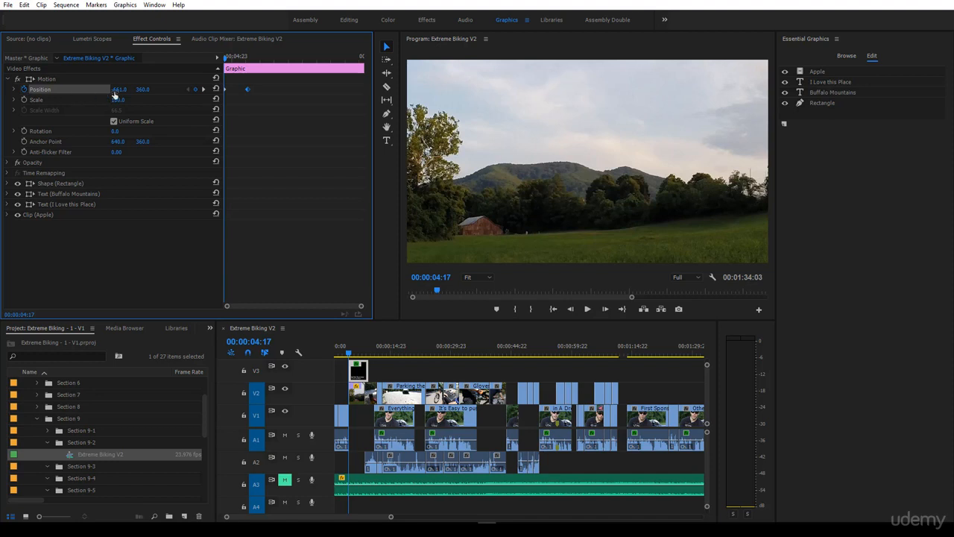
{"action": "left_click", "coordinate": [203, 90]}
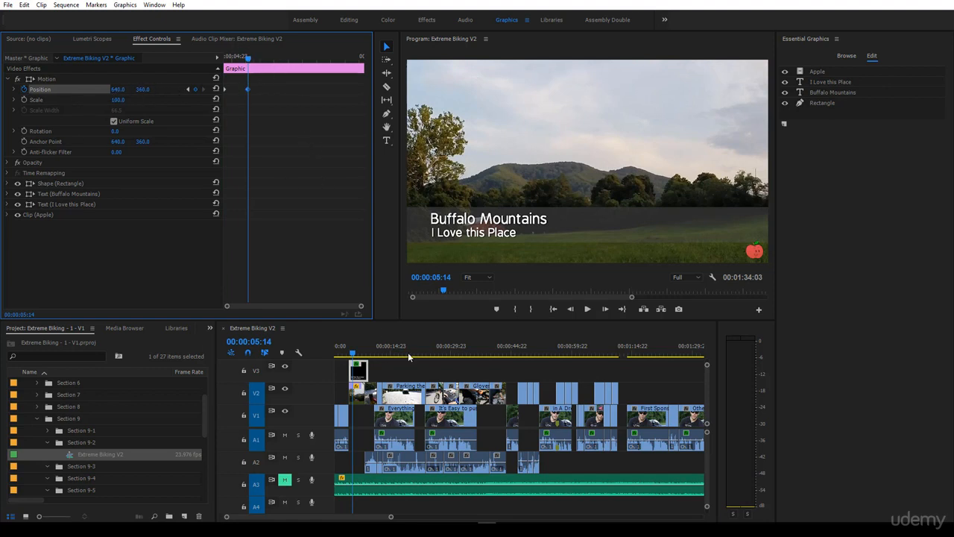
Mark the sequence range from 00:00:03:21 to 00:00:11:00 around the graphic and return the playhead to just before the graphic.
{"action": "left_click", "coordinate": [346, 353]}
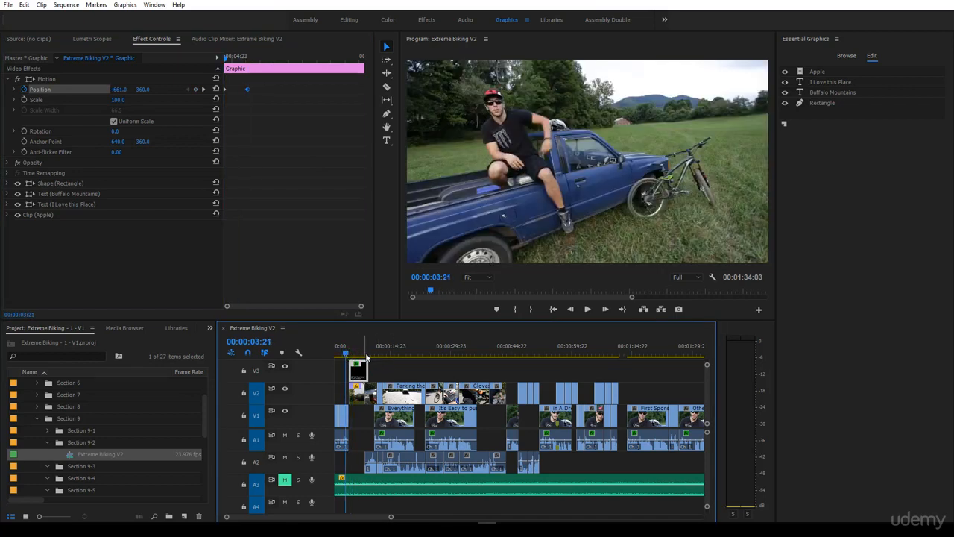
{"action": "left_click_drag", "start_coordinate": [344, 349], "coordinate": [375, 355]}
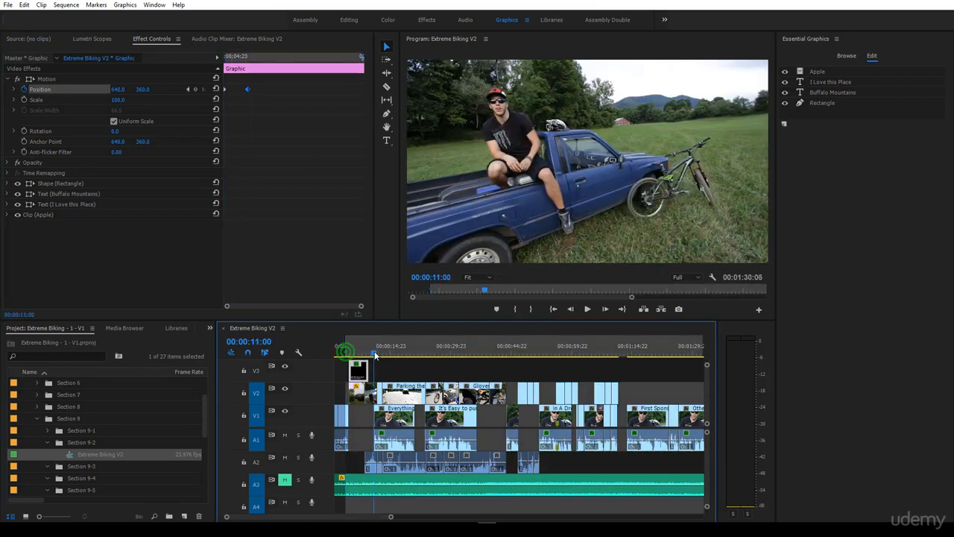
{"action": "key", "text": "o"}
{"action": "left_click", "coordinate": [347, 347]}
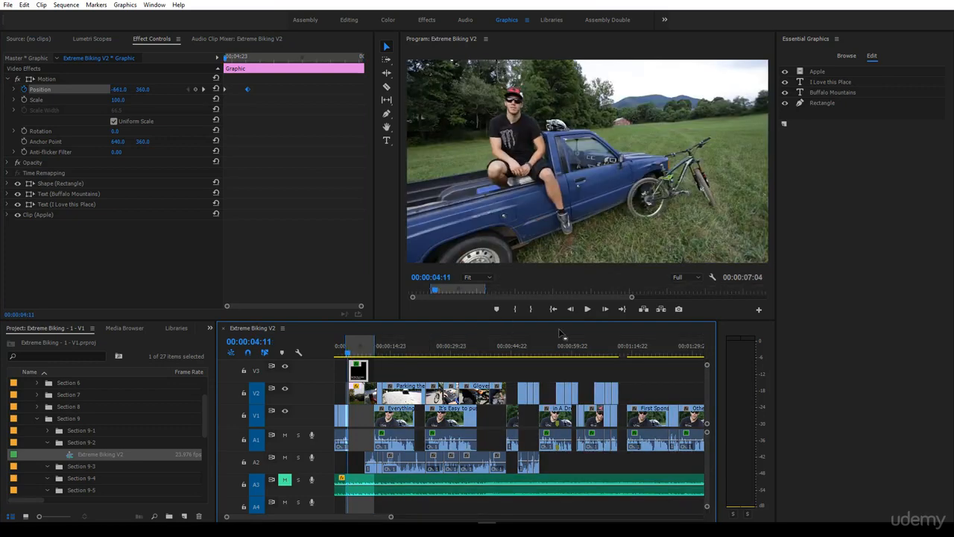
Turn on looped playback, play the marked range to preview the graphic's slide-in, and stop at 00:00:06:22.
{"action": "left_click", "coordinate": [713, 278]}
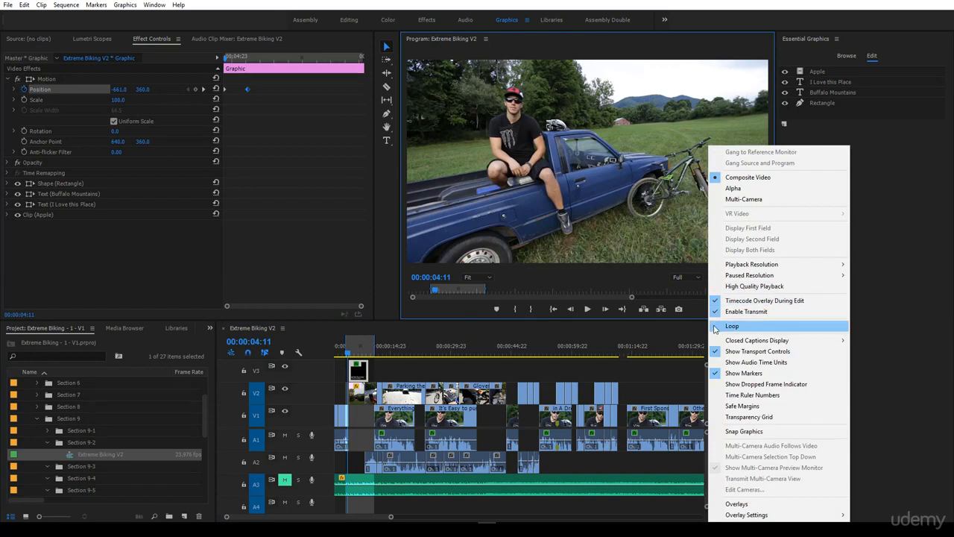
{"action": "left_click", "coordinate": [732, 326]}
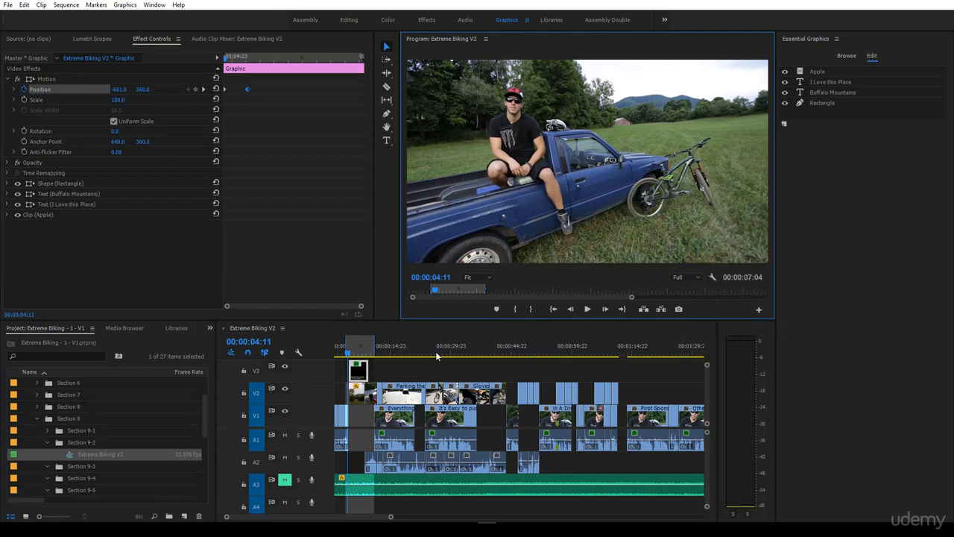
{"action": "key", "text": "space"}
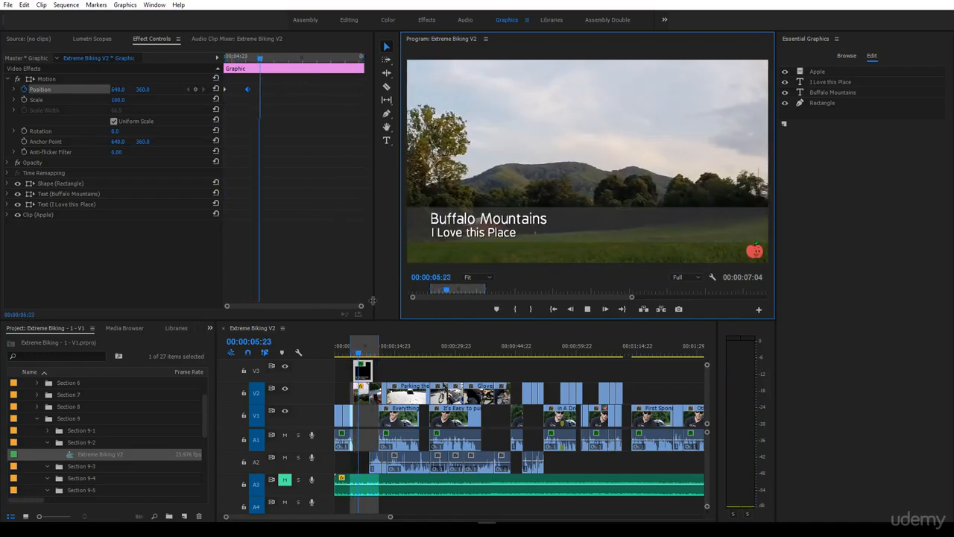
{"action": "left_click", "coordinate": [363, 349]}
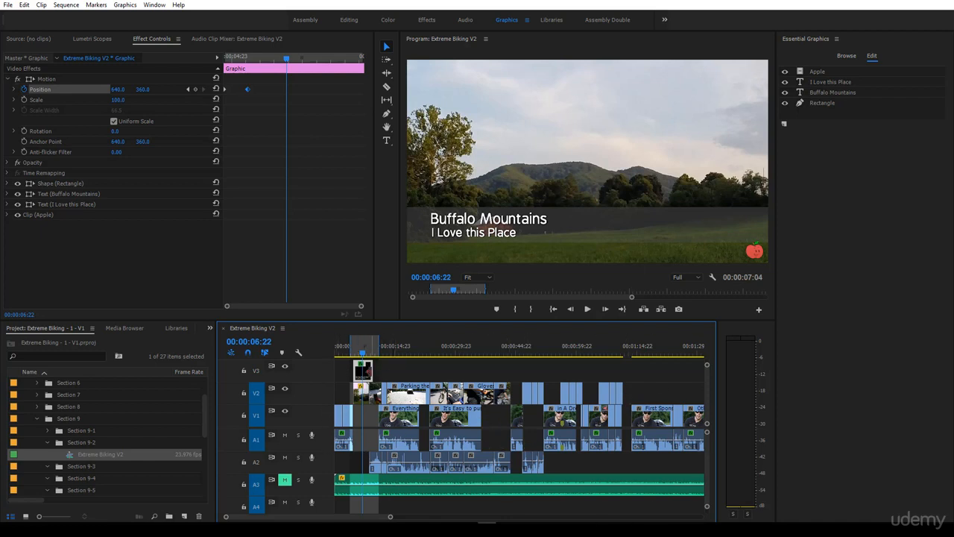
Disable the lower-third graphic and extend the start of the SlowMo Wide Farm clip beneath it back to 00:00:03:21.
{"action": "right_click", "coordinate": [365, 373]}
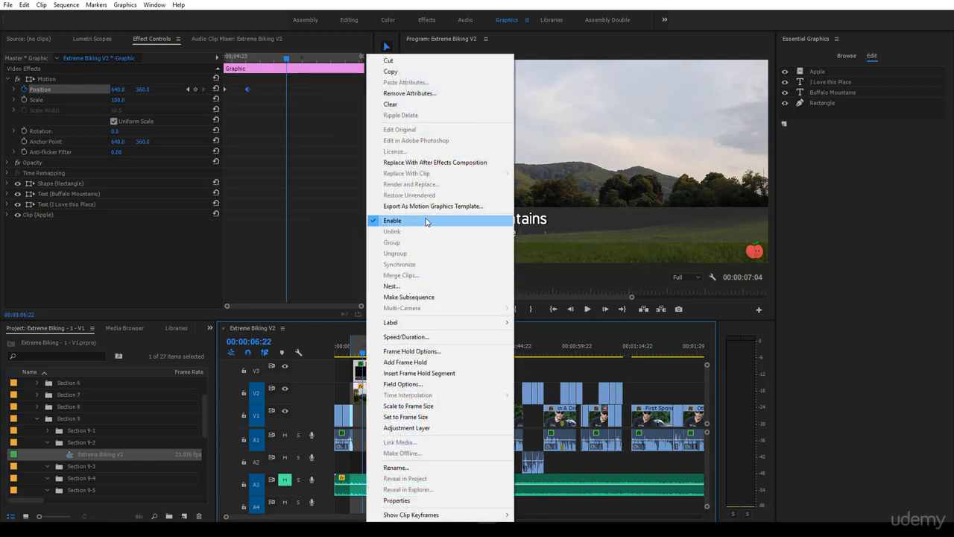
{"action": "left_click", "coordinate": [426, 221]}
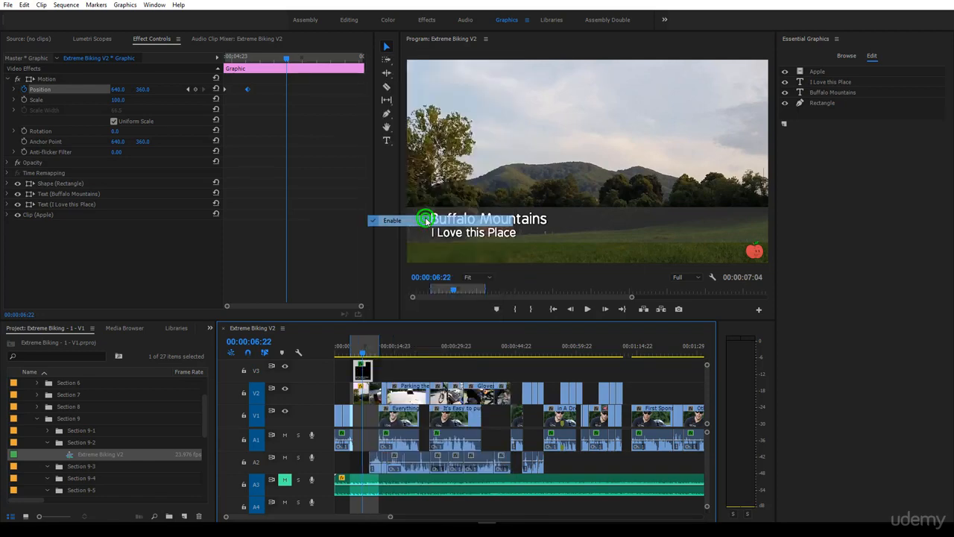
{"action": "left_click", "coordinate": [360, 399]}
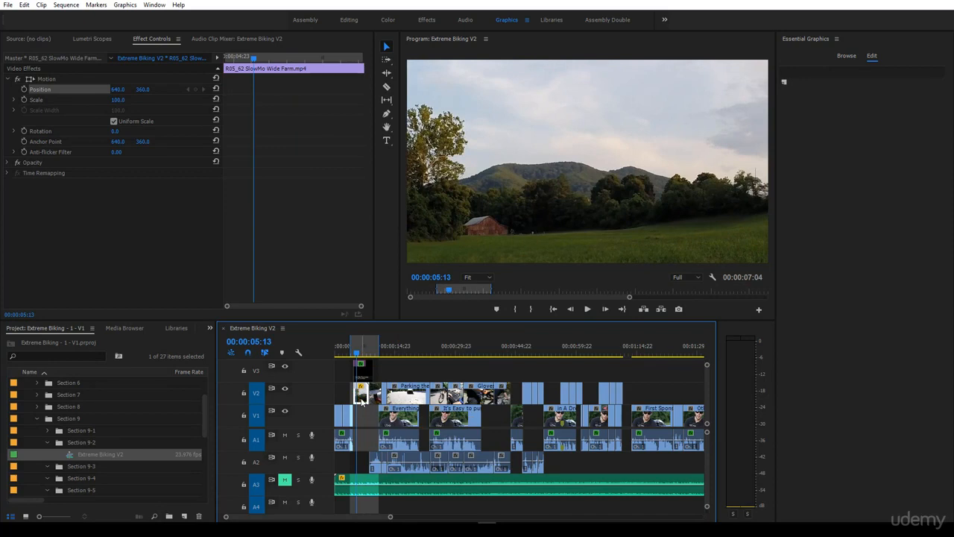
{"action": "key", "text": "="}
{"action": "key", "text": "="}
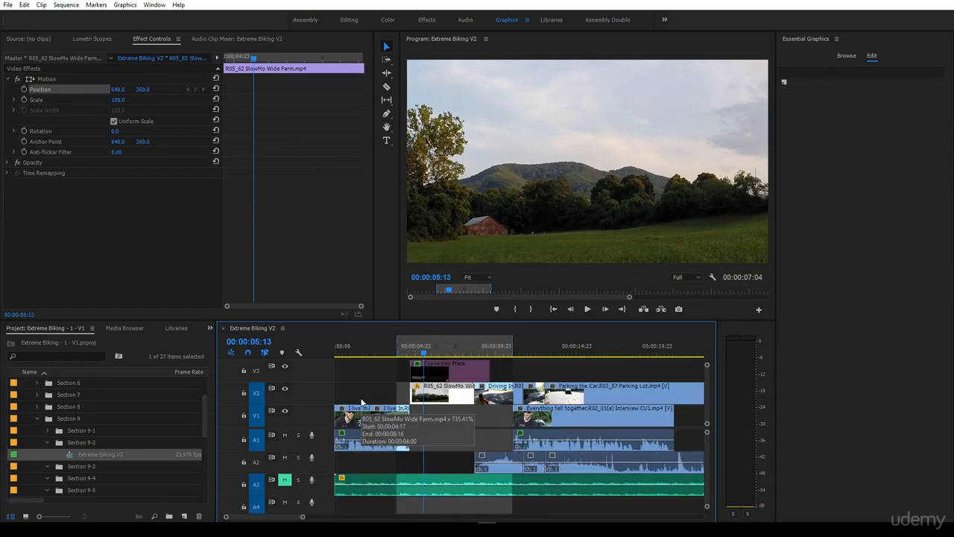
{"action": "left_click_drag", "start_coordinate": [412, 390], "coordinate": [403, 390]}
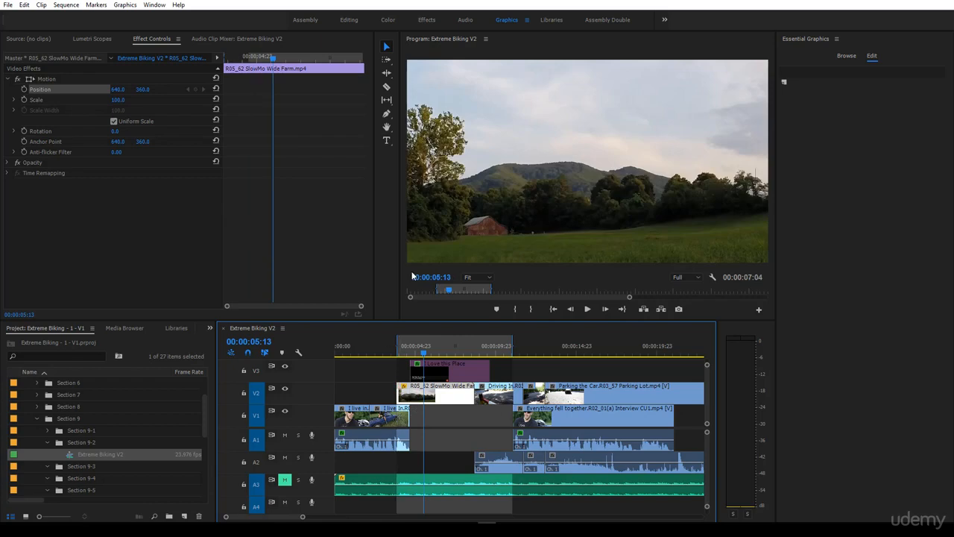
Keyframe the farm clip's position at 640, 360 at 00:00:04:09 and at horizontal position -692 at the clip start, 00:00:03:21.
{"action": "left_click_drag", "start_coordinate": [424, 352], "coordinate": [397, 354]}
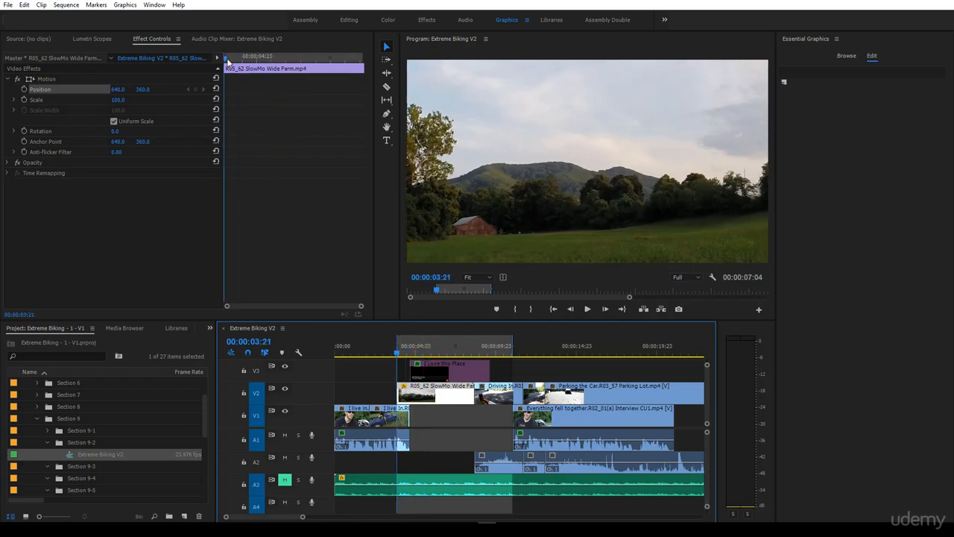
{"action": "left_click_drag", "start_coordinate": [226, 61], "coordinate": [240, 67]}
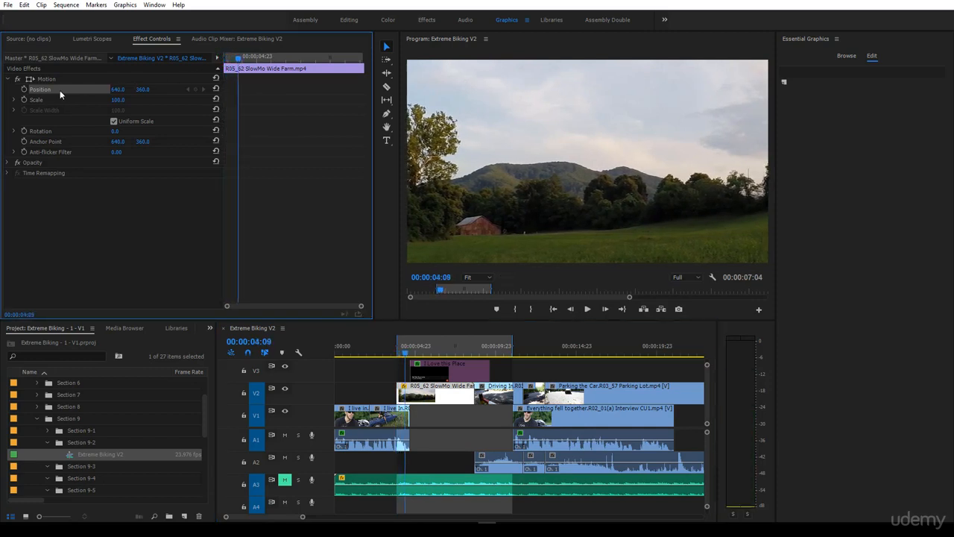
{"action": "left_click", "coordinate": [23, 90]}
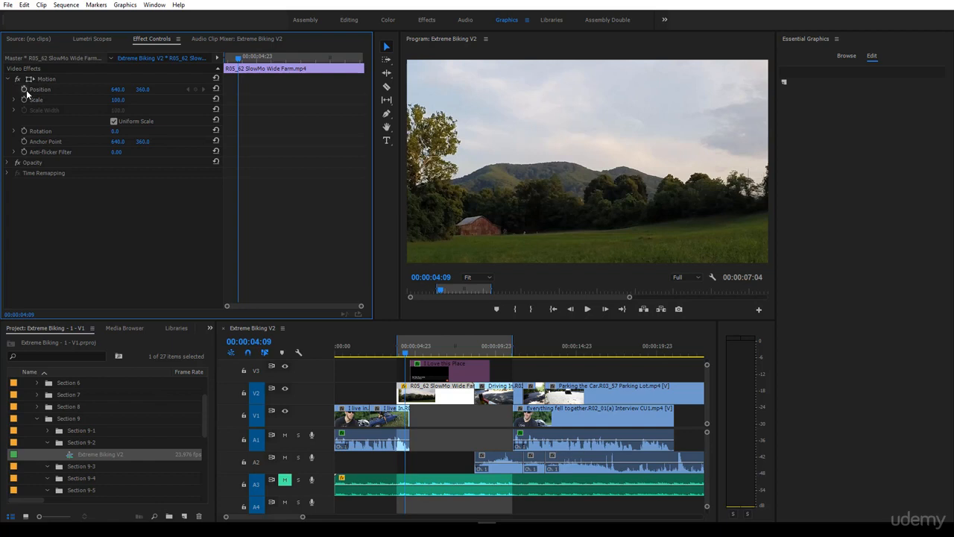
{"action": "left_click", "coordinate": [23, 90]}
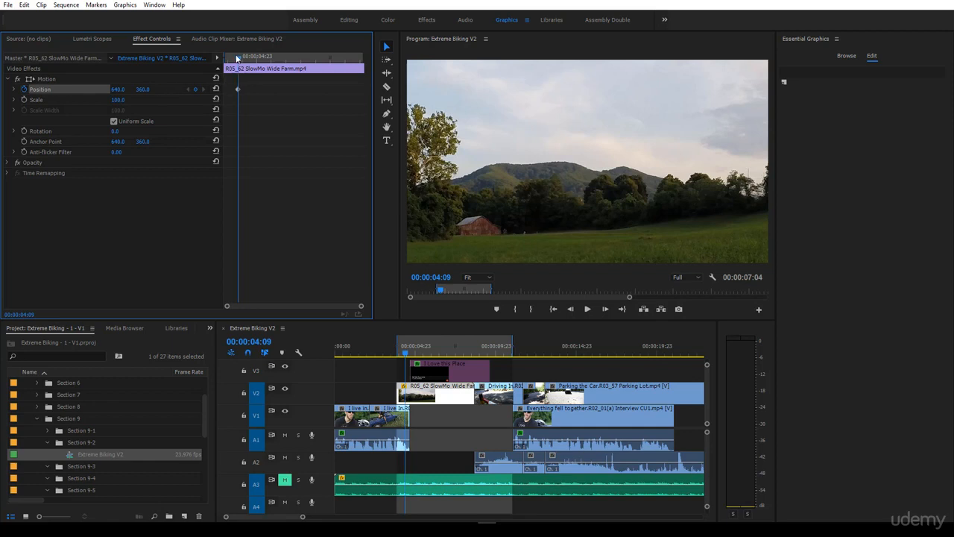
{"action": "left_click_drag", "start_coordinate": [235, 58], "coordinate": [226, 57]}
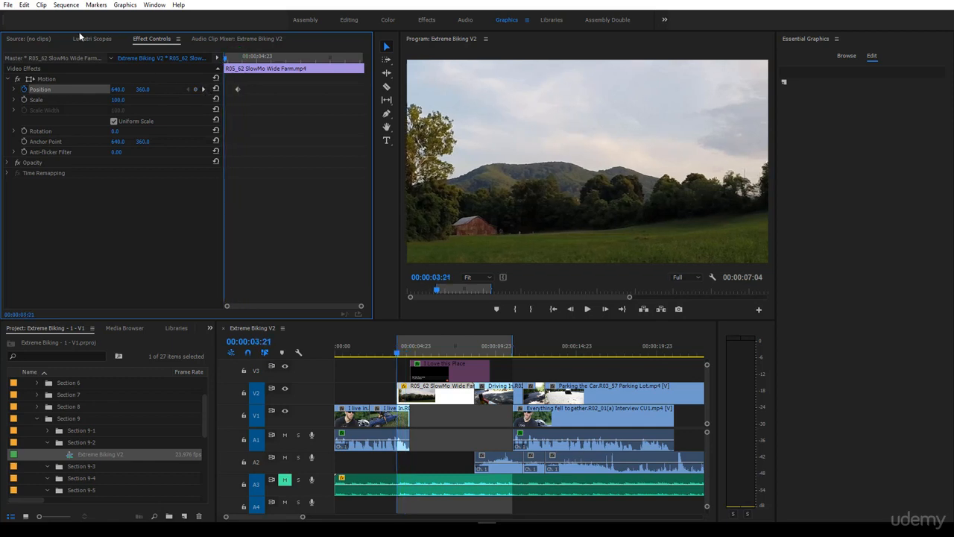
{"action": "left_click_drag", "start_coordinate": [111, 89], "coordinate": [41, 89]}
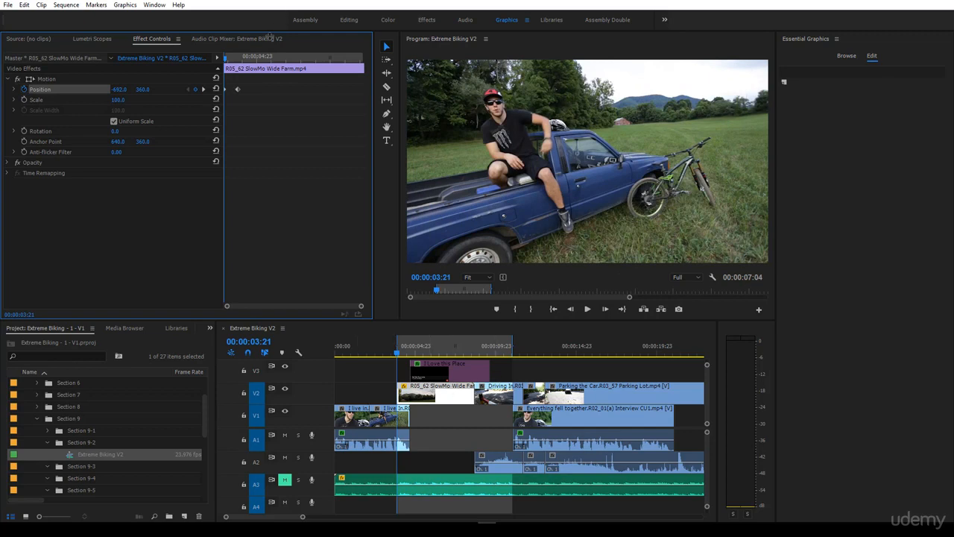
During looped playback, shift the farm clip's ending position keyframe well later to slow the slide, and pull it partway back to speed it up.
{"action": "key", "text": "space"}
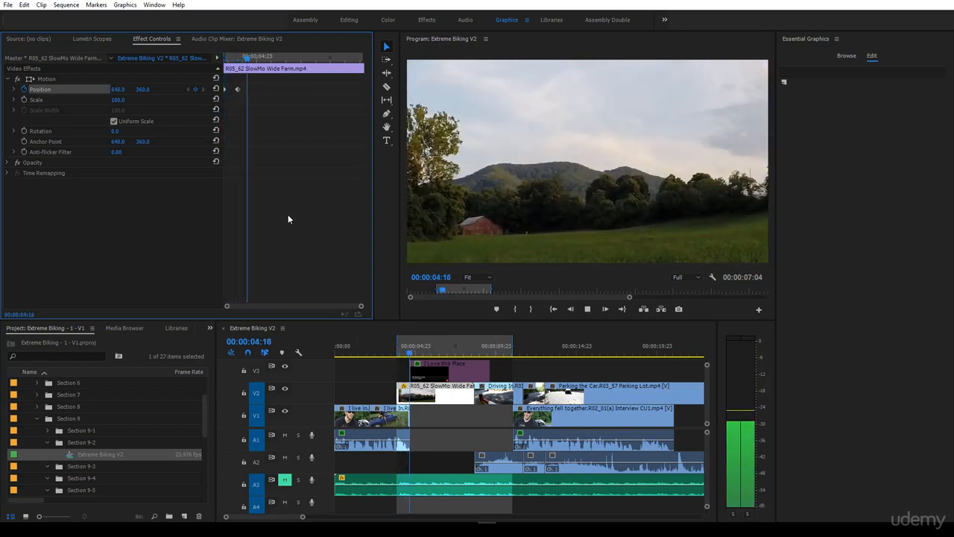
{"action": "left_click", "coordinate": [238, 90]}
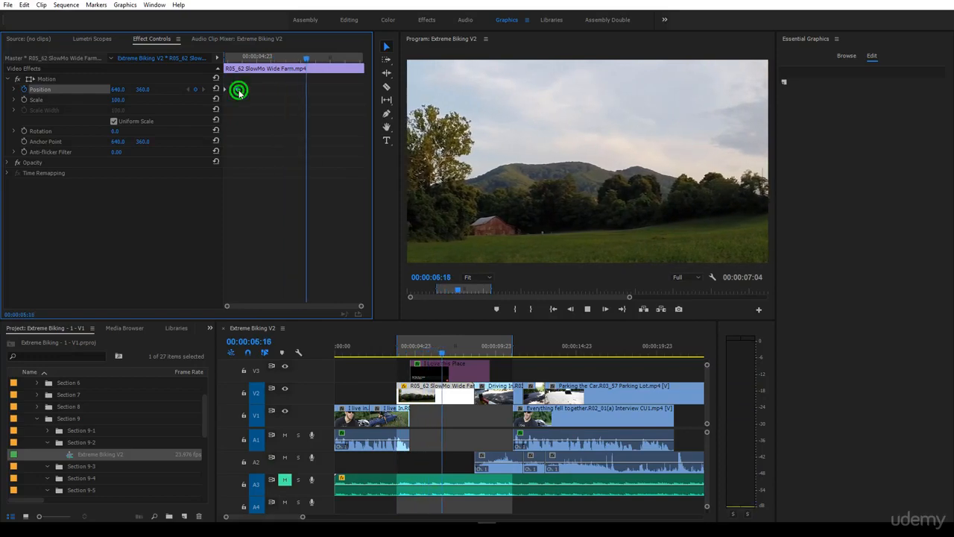
{"action": "left_click_drag", "start_coordinate": [238, 90], "coordinate": [277, 89]}
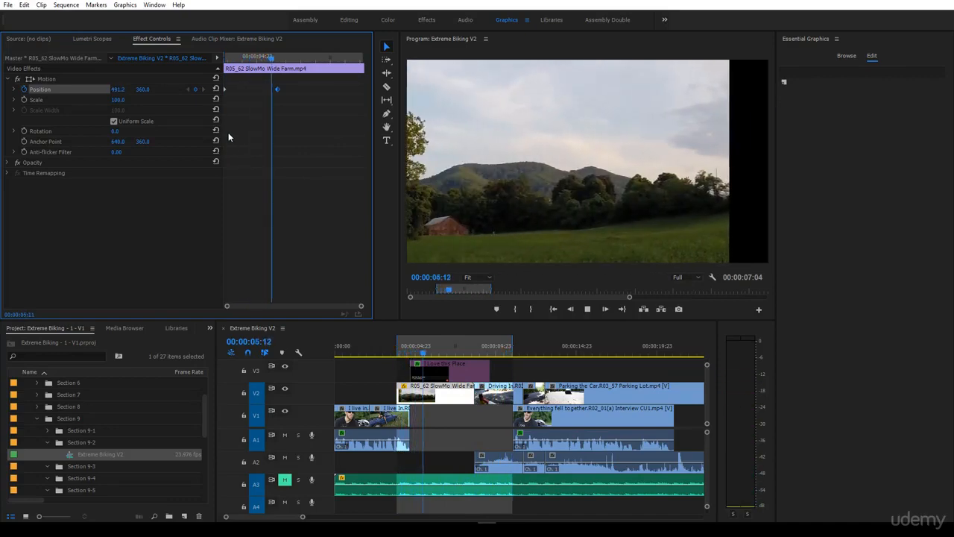
{"action": "left_click_drag", "start_coordinate": [276, 87], "coordinate": [252, 89]}
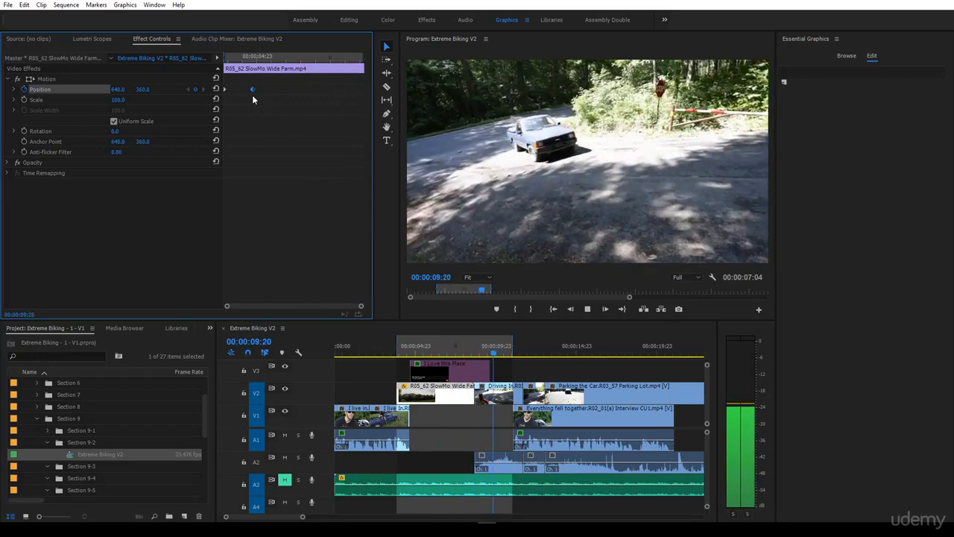
Stop past the last position keyframe at 00:00:05:22 and remove the farm clip's position animation with all its keyframes.
{"action": "left_click", "coordinate": [262, 57]}
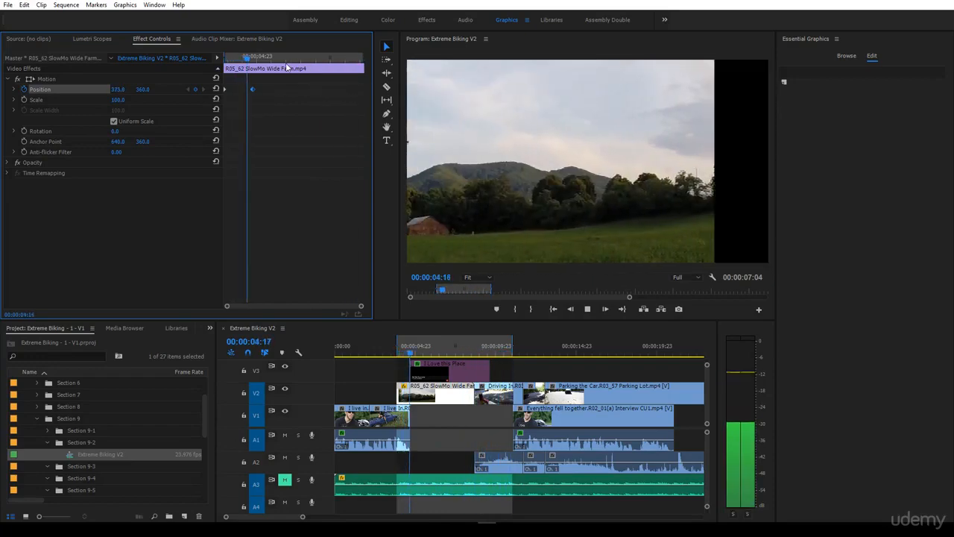
{"action": "left_click_drag", "start_coordinate": [255, 63], "coordinate": [282, 78]}
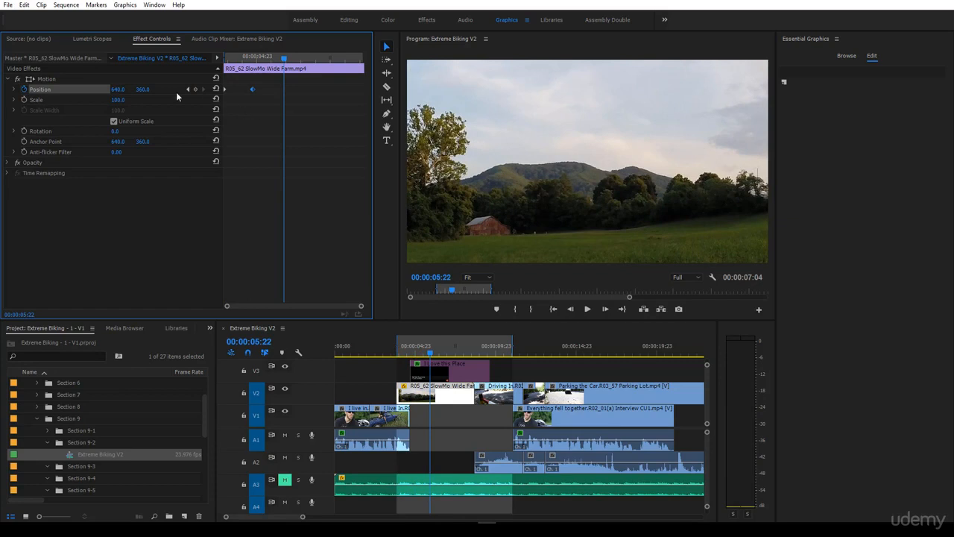
{"action": "left_click", "coordinate": [24, 89]}
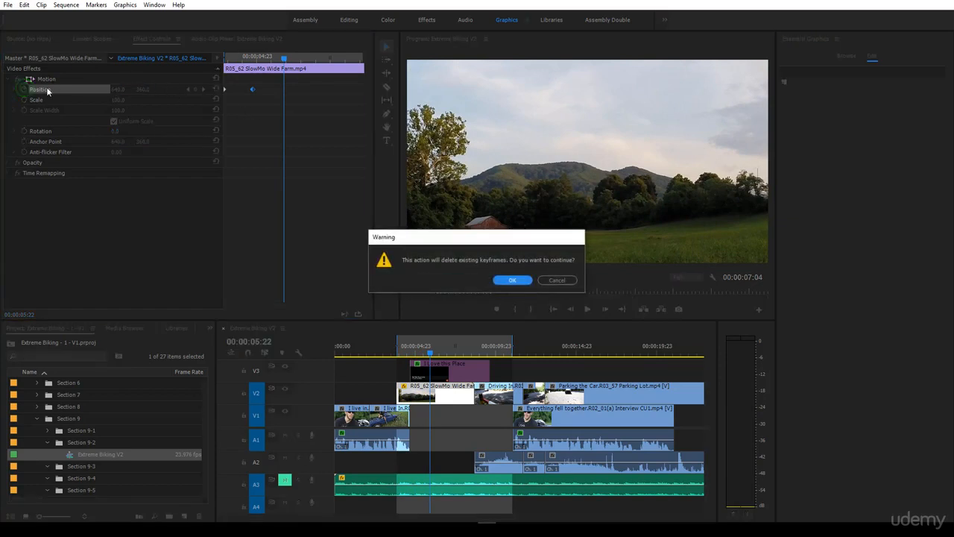
{"action": "left_click", "coordinate": [512, 280]}
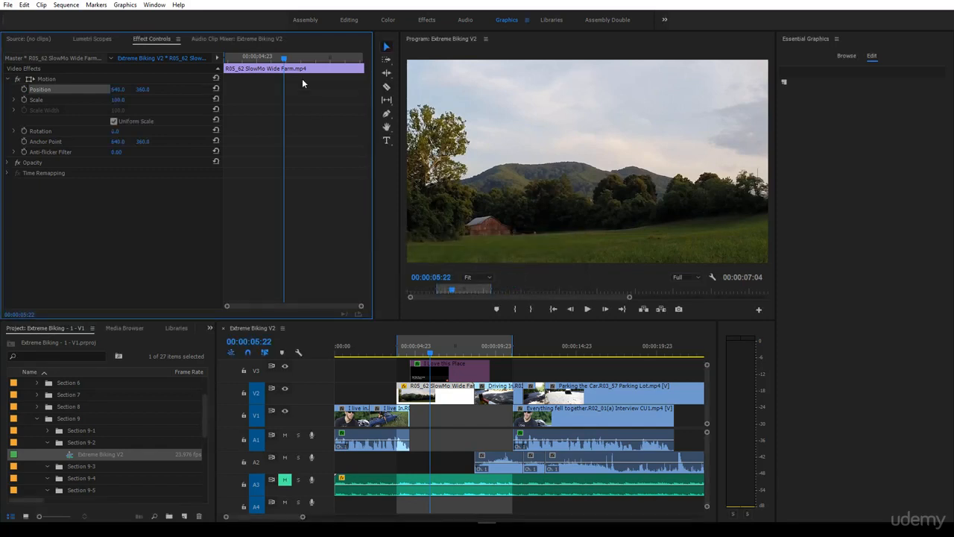
Keyframe the farm clip's scale at 100 at 00:00:05:00 and at 0 at the clip start, 00:00:03:21.
{"action": "left_click_drag", "start_coordinate": [284, 60], "coordinate": [258, 70]}
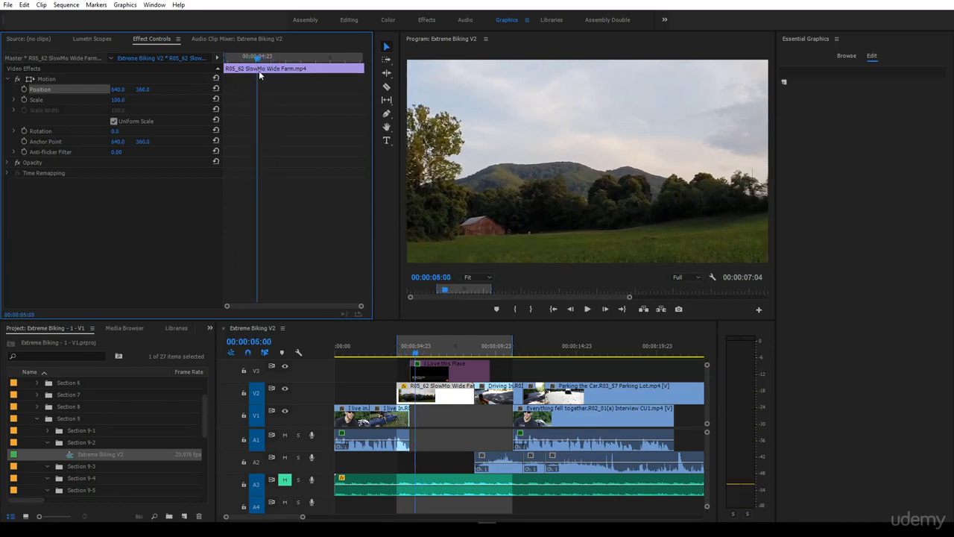
{"action": "left_click", "coordinate": [23, 99]}
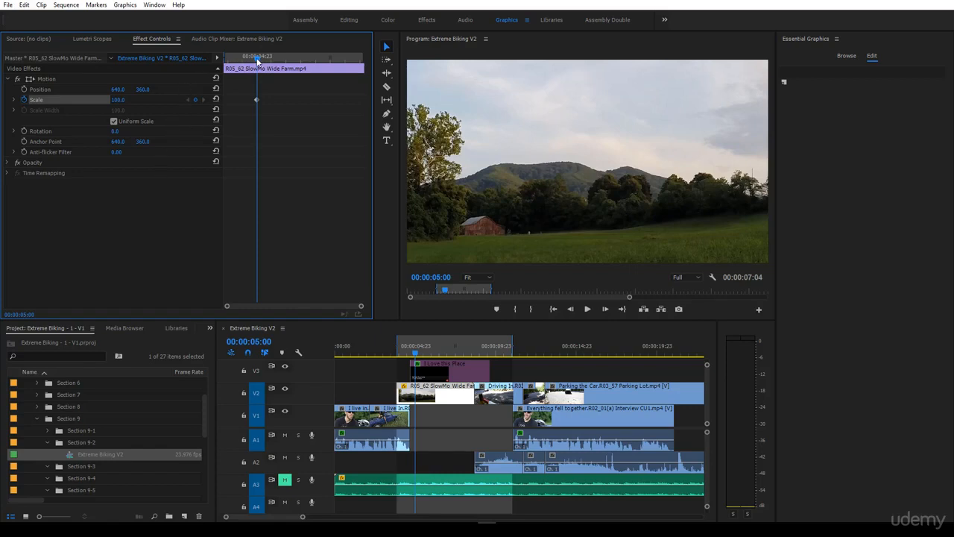
{"action": "left_click_drag", "start_coordinate": [255, 58], "coordinate": [225, 58]}
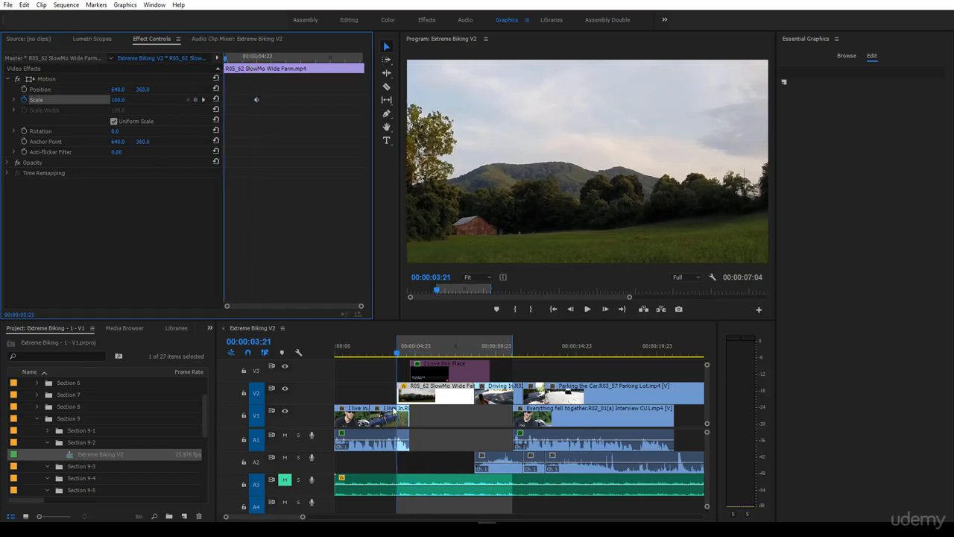
{"action": "left_click_drag", "start_coordinate": [118, 101], "coordinate": [45, 101]}
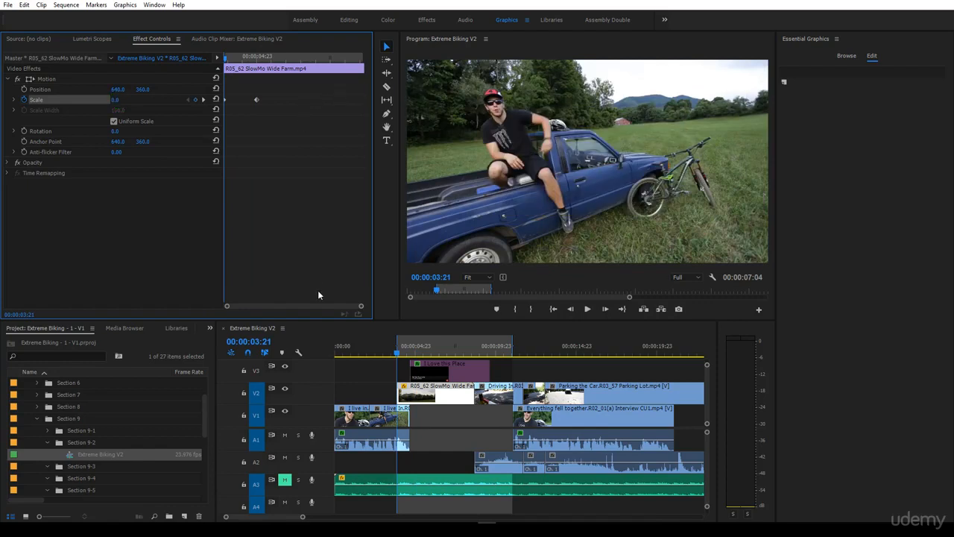
Play the farm clip's scale-up, move its ending scale keyframe closer to the clip start for a faster zoom, and stop at 00:00:06:20.
{"action": "key", "text": "space"}
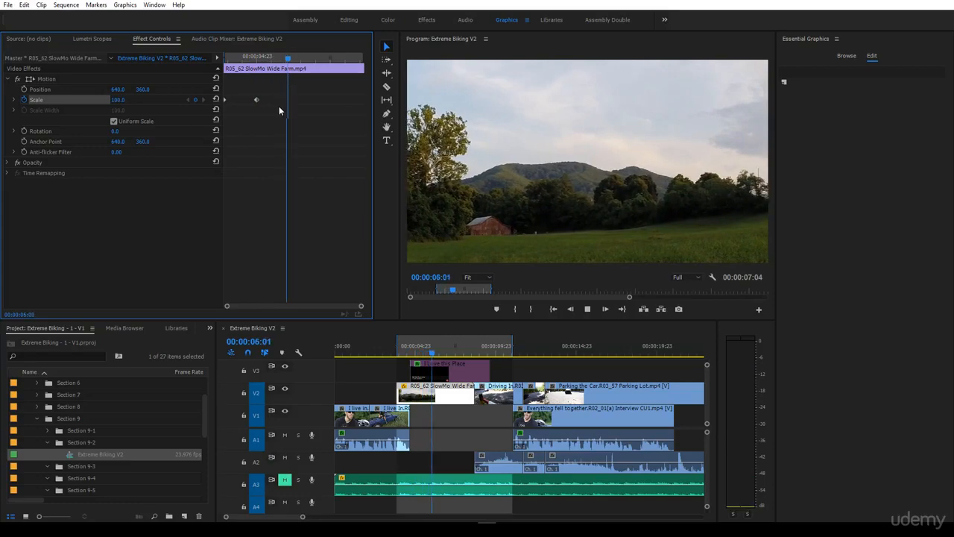
{"action": "left_click_drag", "start_coordinate": [257, 100], "coordinate": [236, 106]}
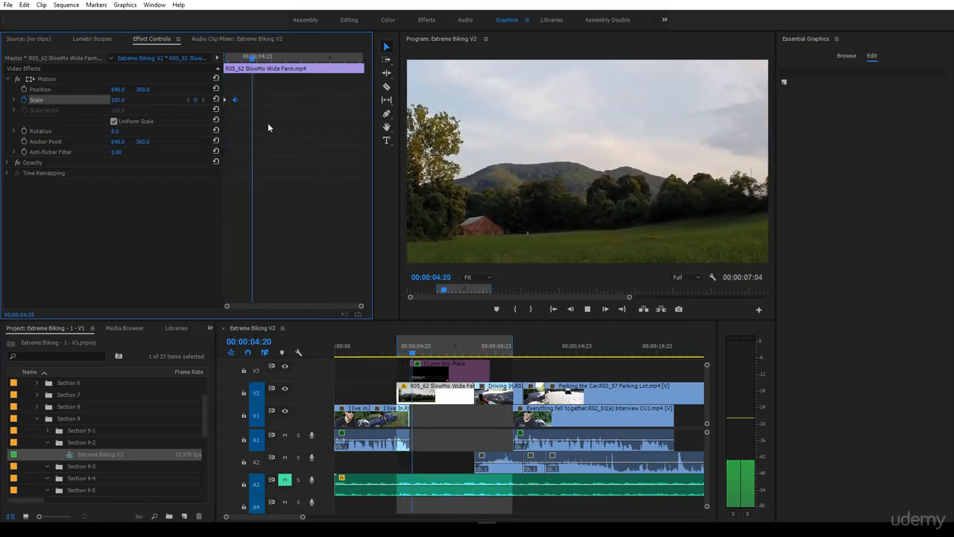
{"action": "left_click", "coordinate": [430, 355]}
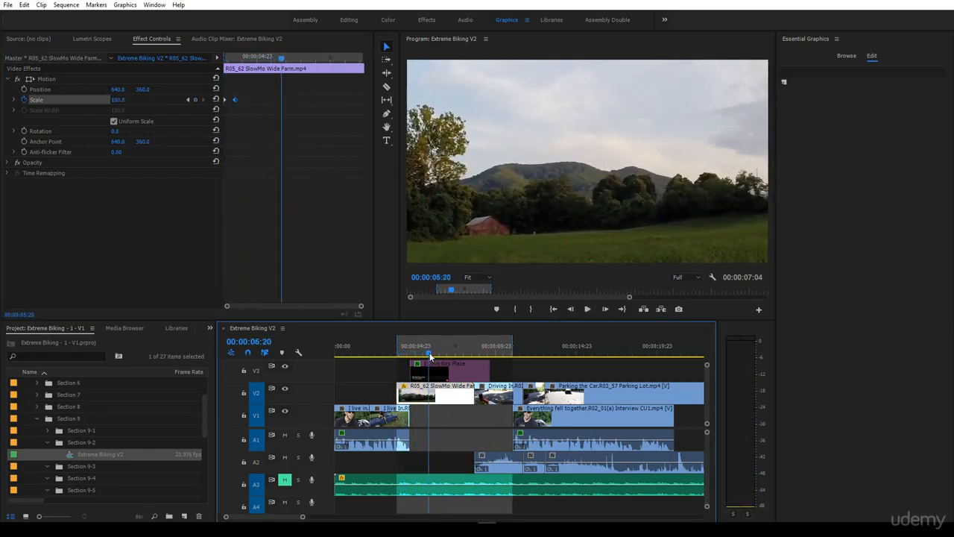